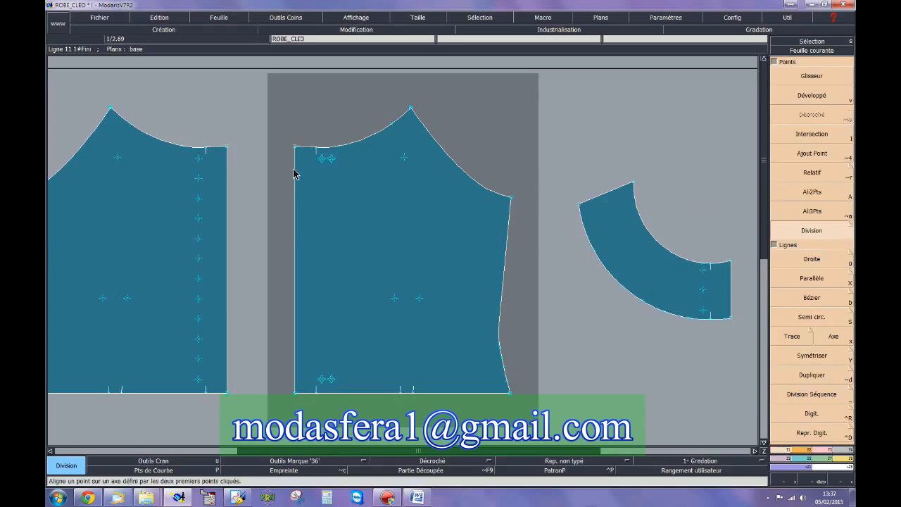
Step: Divide the spans between the upper and lower marks of both columns near the front bodice's straight edge into 14 divisions
click(320, 162)
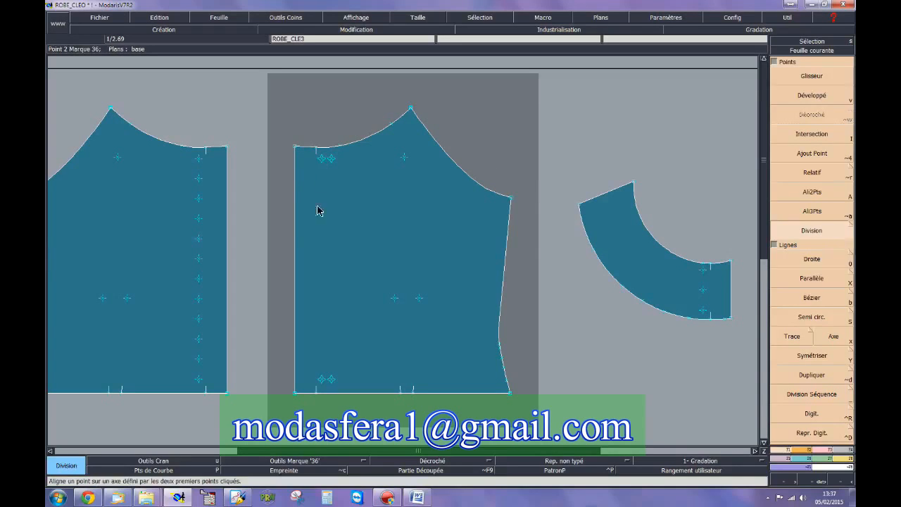
click(320, 382)
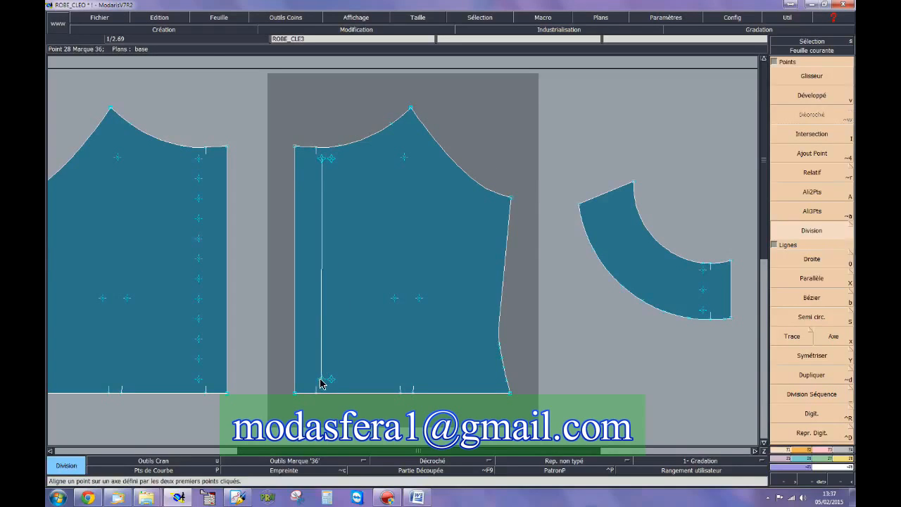
click(322, 380)
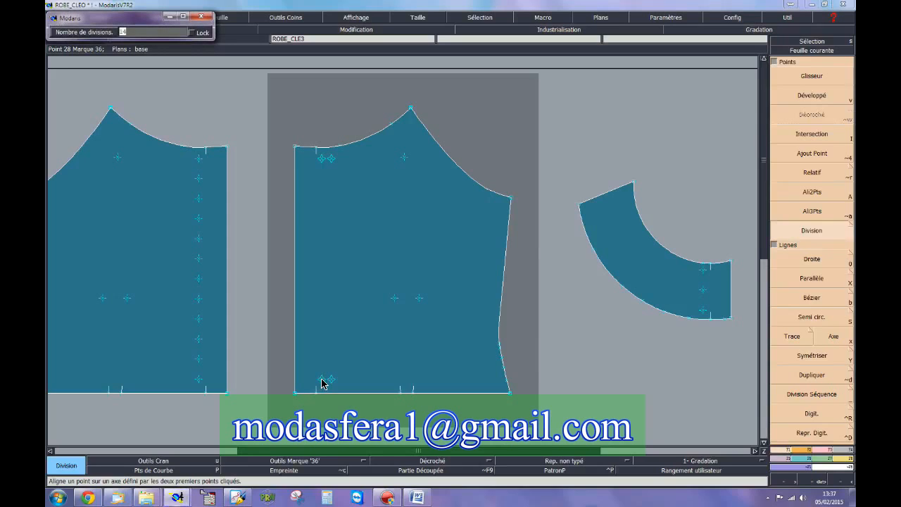
key(Return)
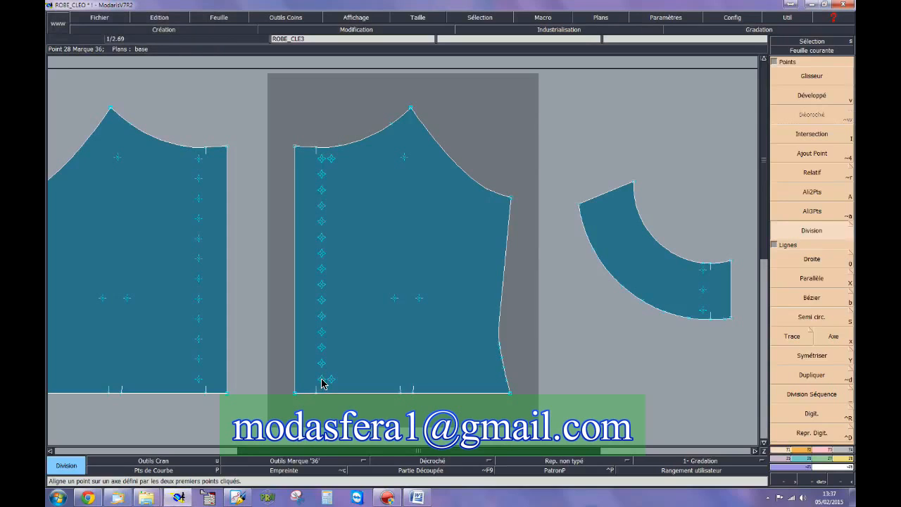
click(332, 160)
click(330, 380)
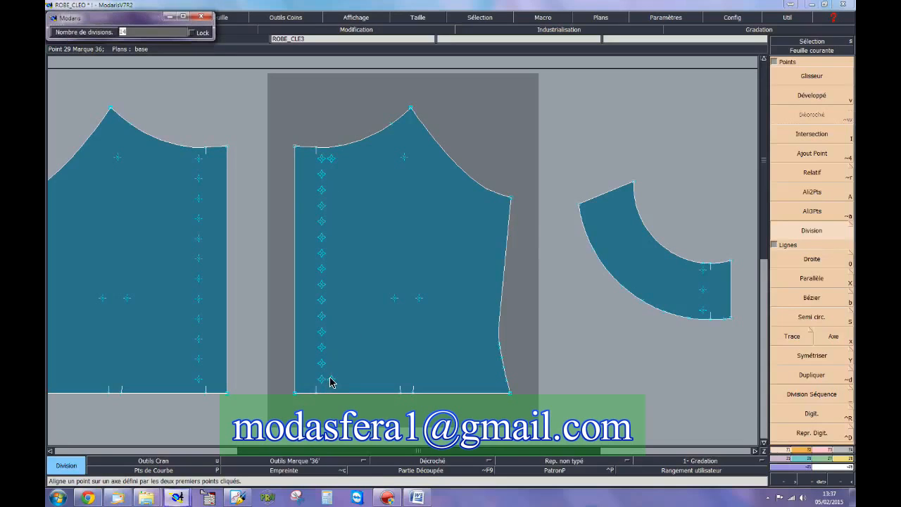
key(Return)
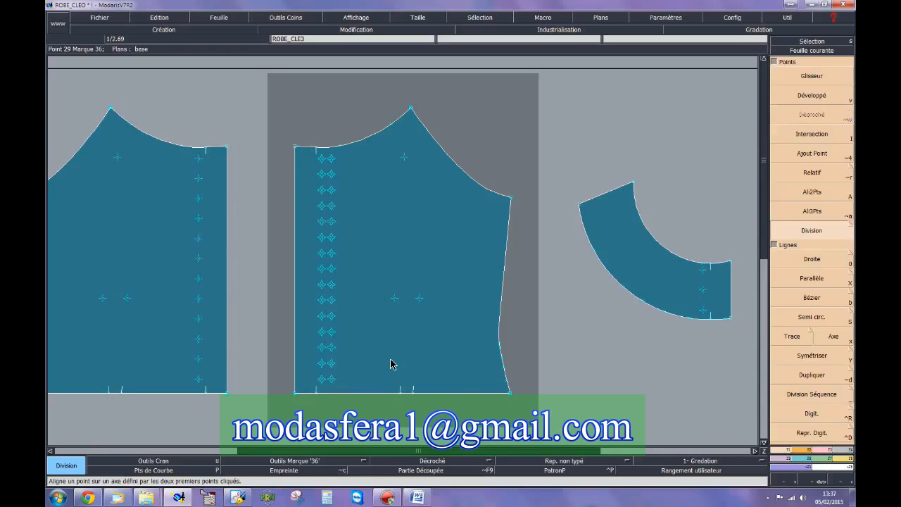
Step: Add relative points at dx -2 mm from the upper and lower marks on the mirrored curved collar piece
key(Page_Down)
key(Page_Down)
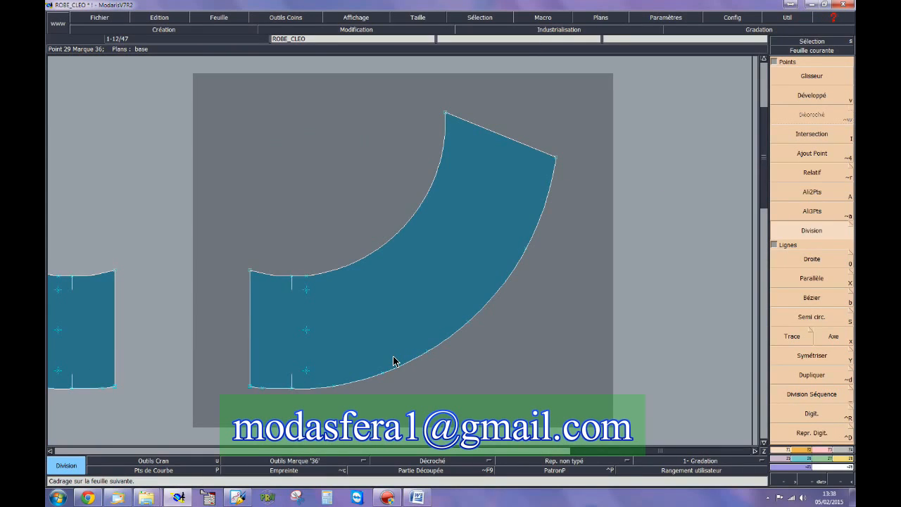
click(811, 174)
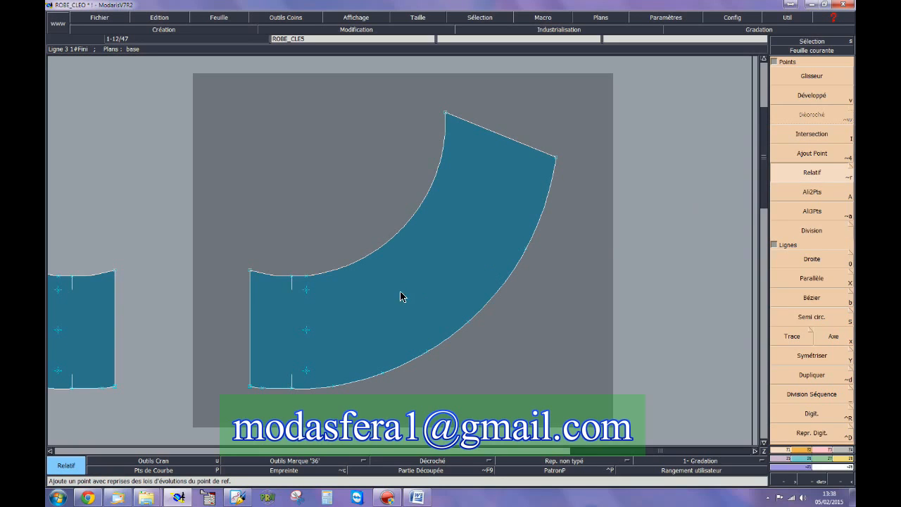
click(307, 290)
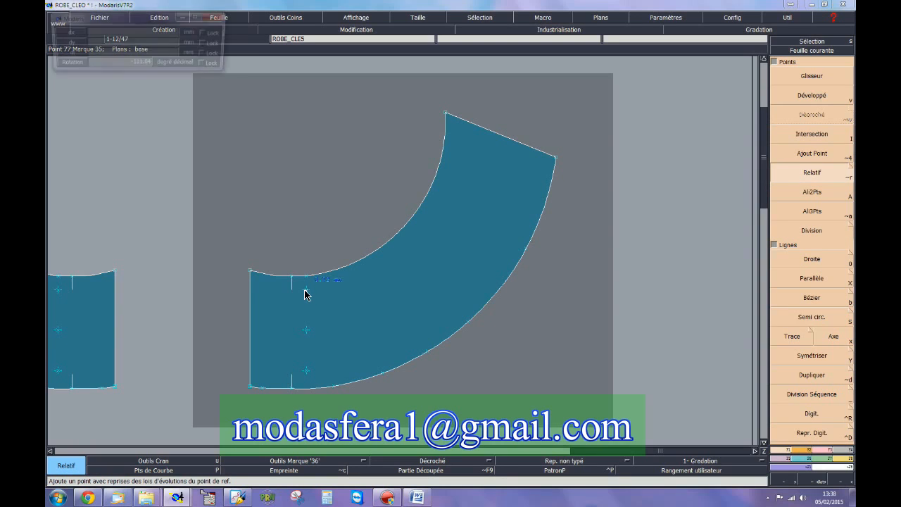
text(-)
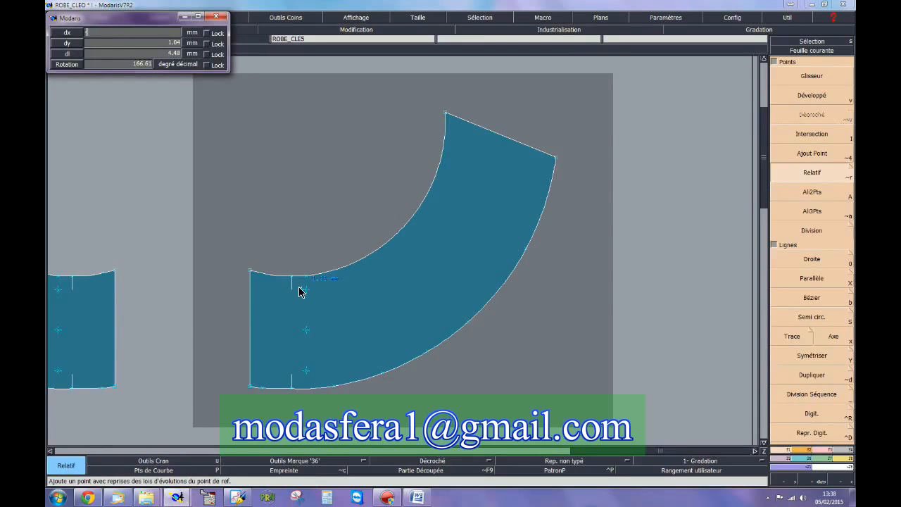
text(2)
key(Return)
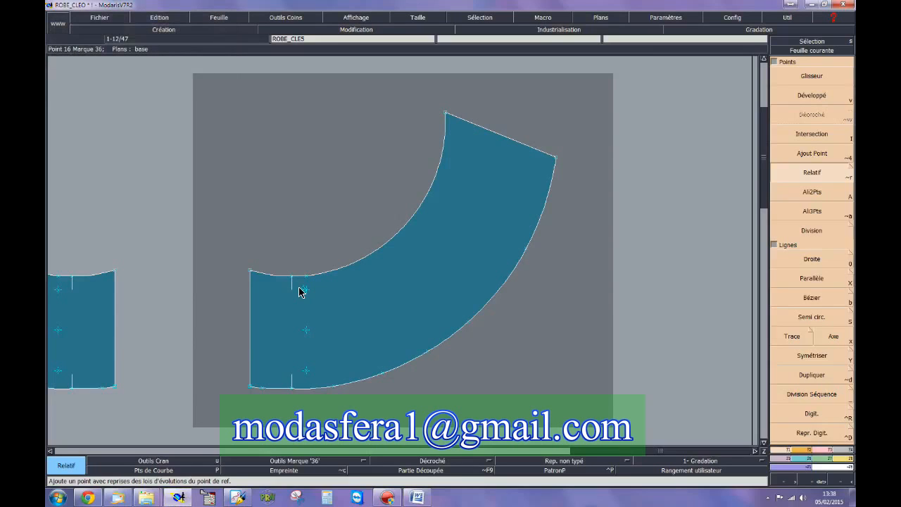
click(307, 373)
text(-2)
key(Return)
Step: Add a relative point beside the collar's middle mark, aligned vertically with the new upper and lower points
key(Escape)
drag(274, 268, 328, 382)
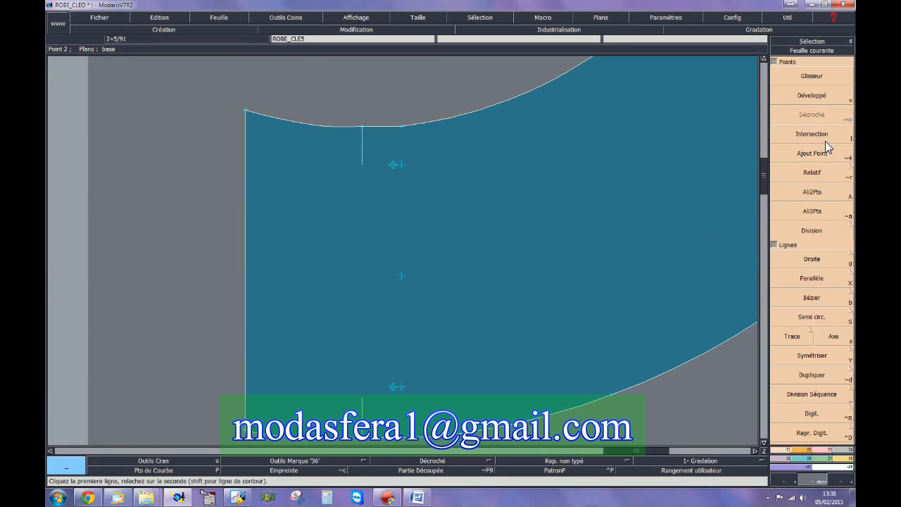
click(829, 174)
click(393, 277)
text(00)
key(Return)
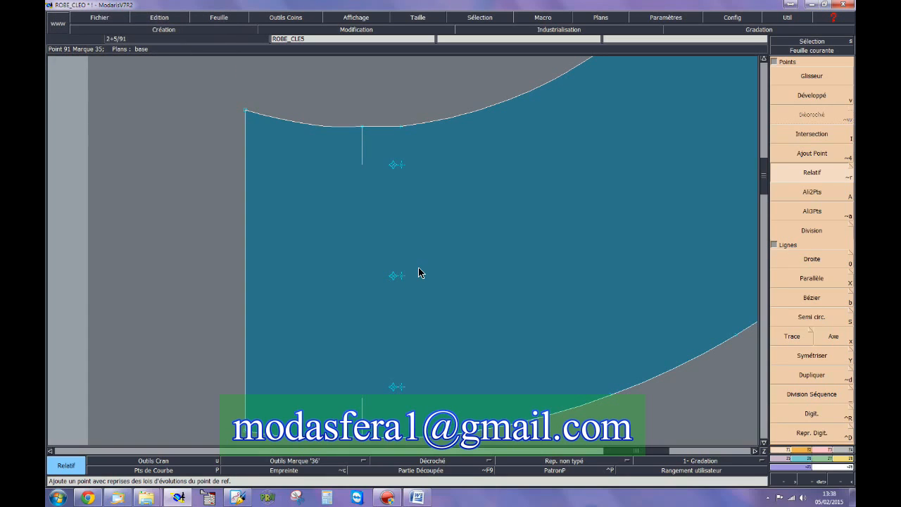
Step: Delete the three original marks on the collar piece, keeping the newly offset points beside them
key(Delete)
click(401, 166)
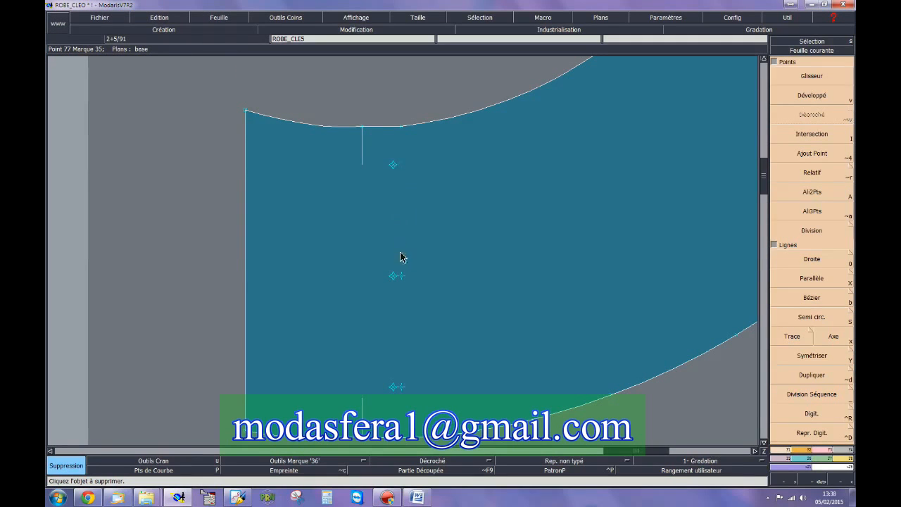
click(402, 276)
click(399, 388)
Step: Add a second relative point horizontally from each of the collar's three remaining marks, away from the straight edge
click(812, 173)
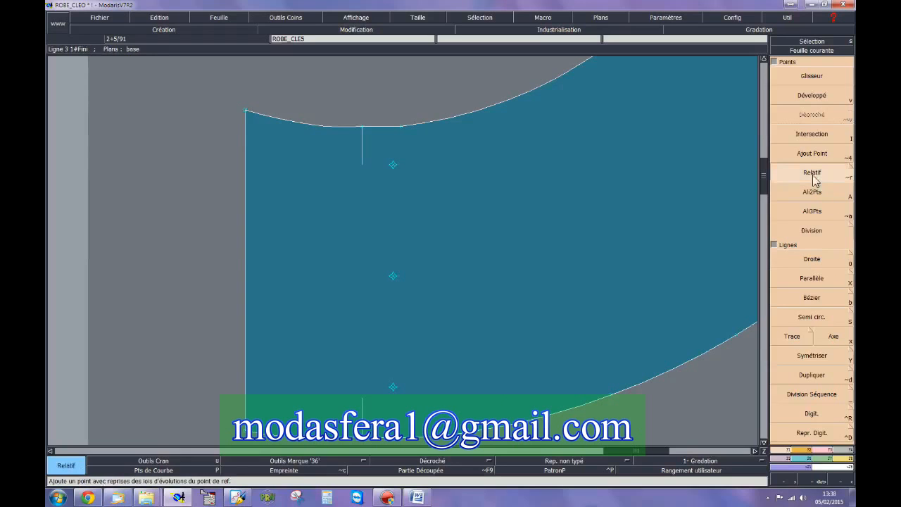
click(393, 166)
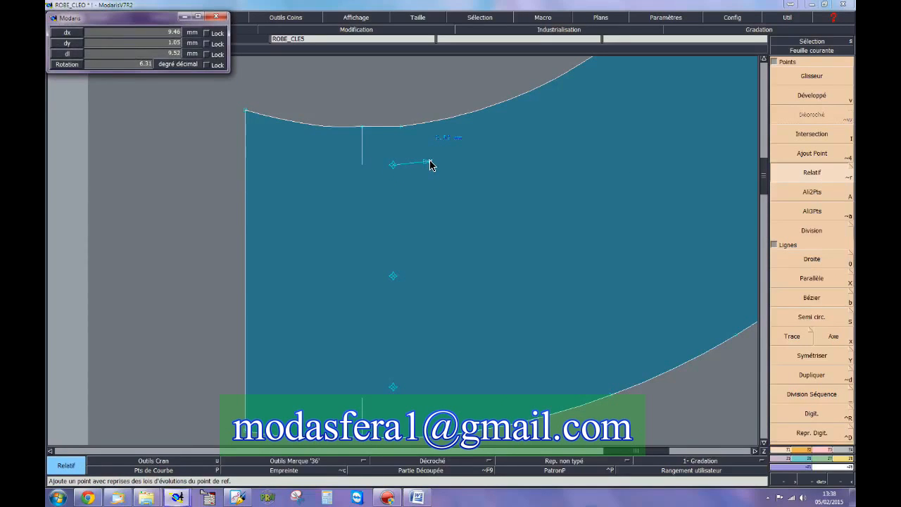
key(Return)
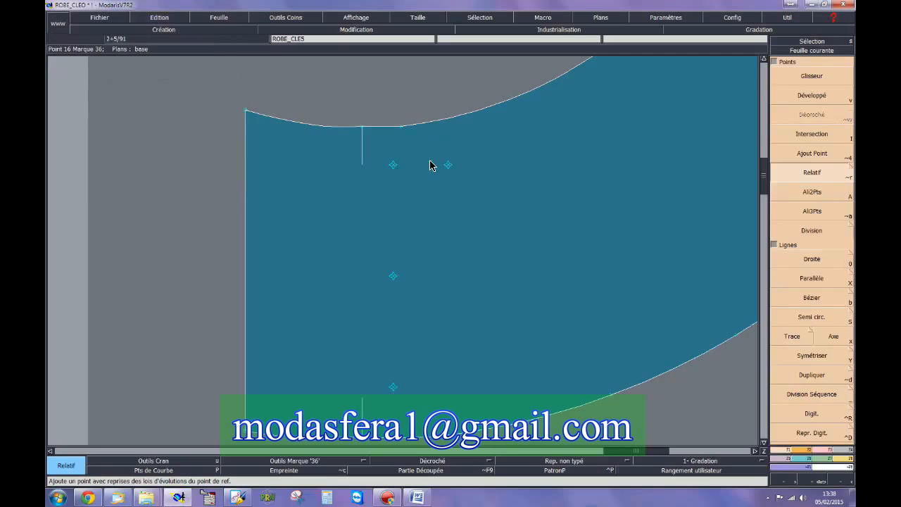
click(393, 277)
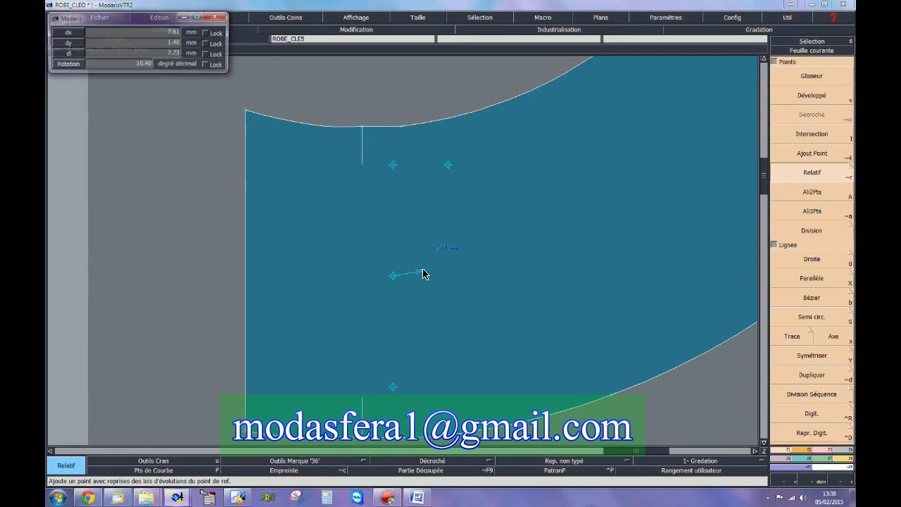
key(Return)
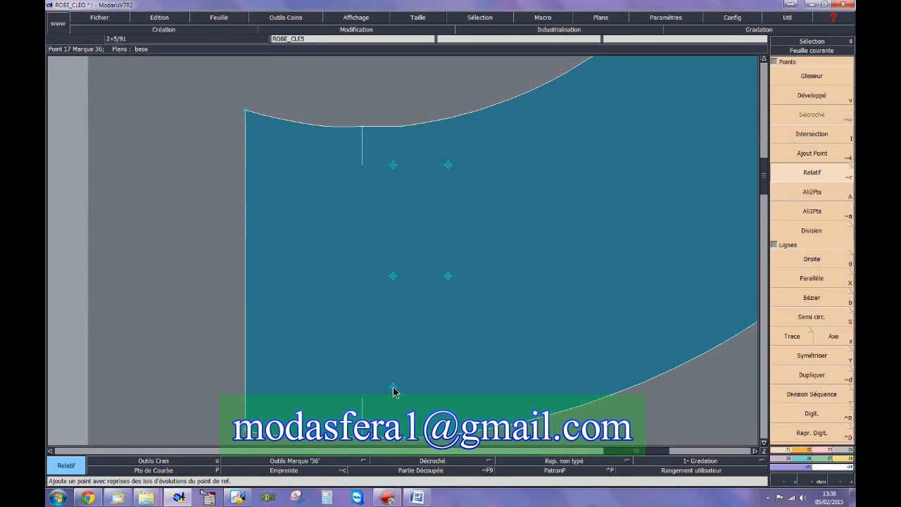
click(393, 387)
key(Return)
Step: Move the upper corner of the back bodice's straight centre edge outward by dx 30 mm and dy 0
key(j)
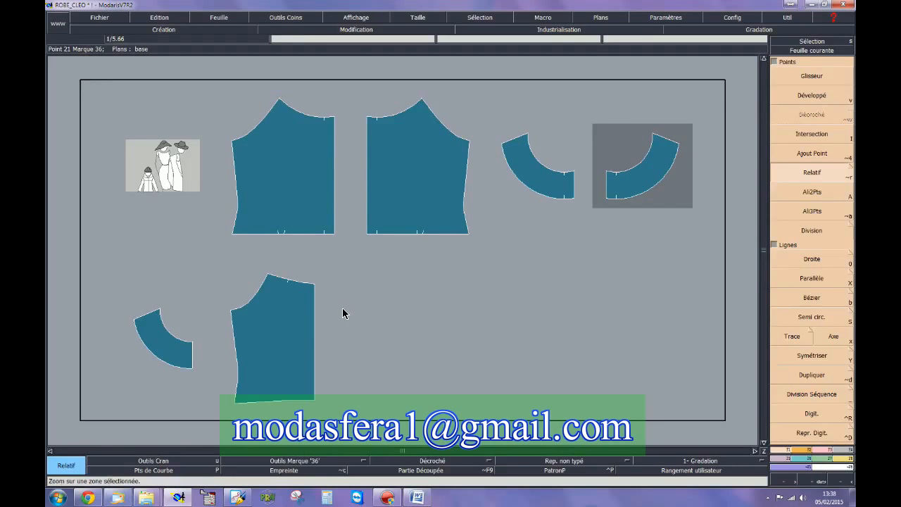
key(z)
drag(109, 258, 371, 420)
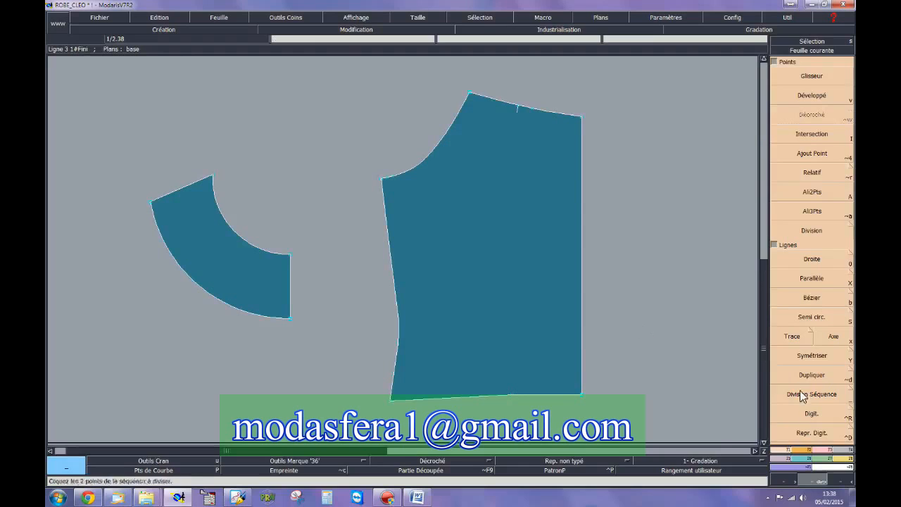
click(824, 451)
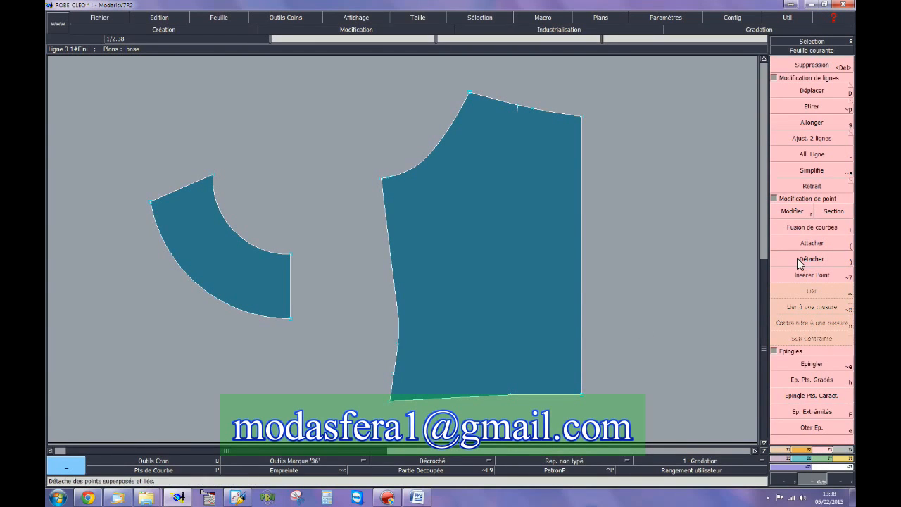
click(793, 212)
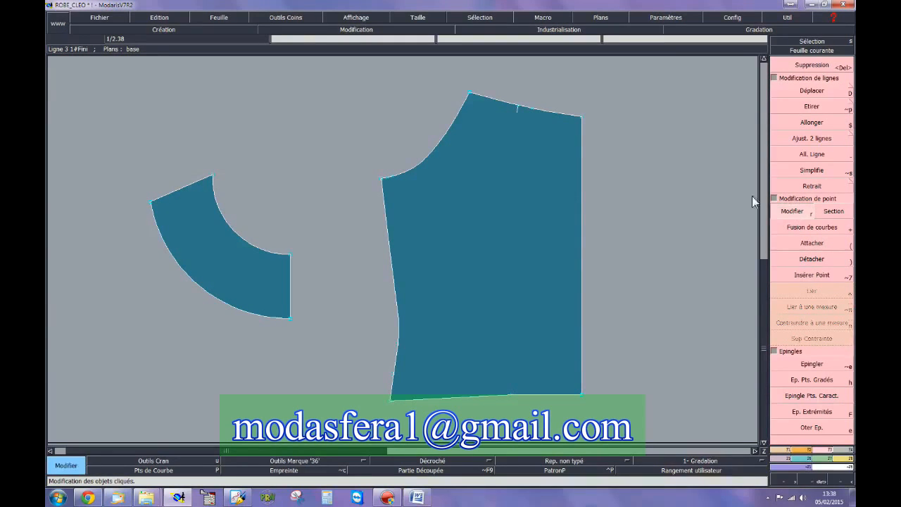
click(582, 119)
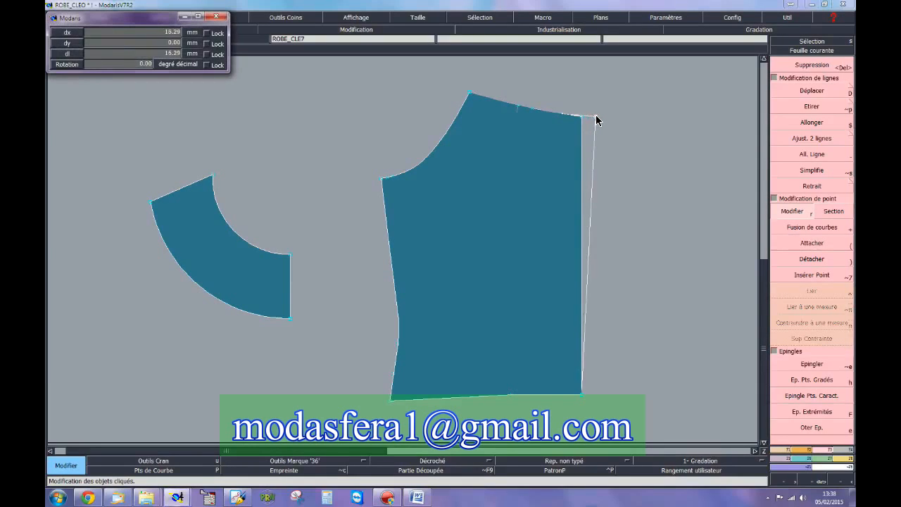
text(5)
key(Return)
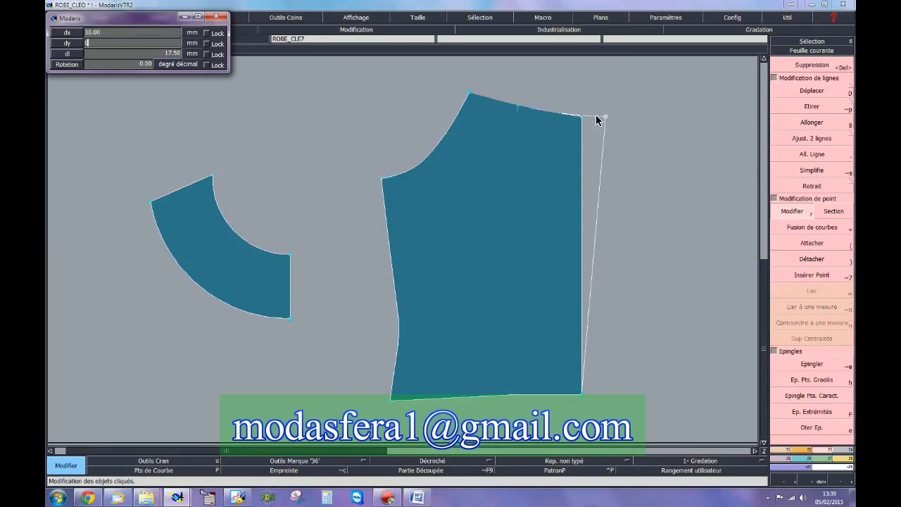
click(597, 121)
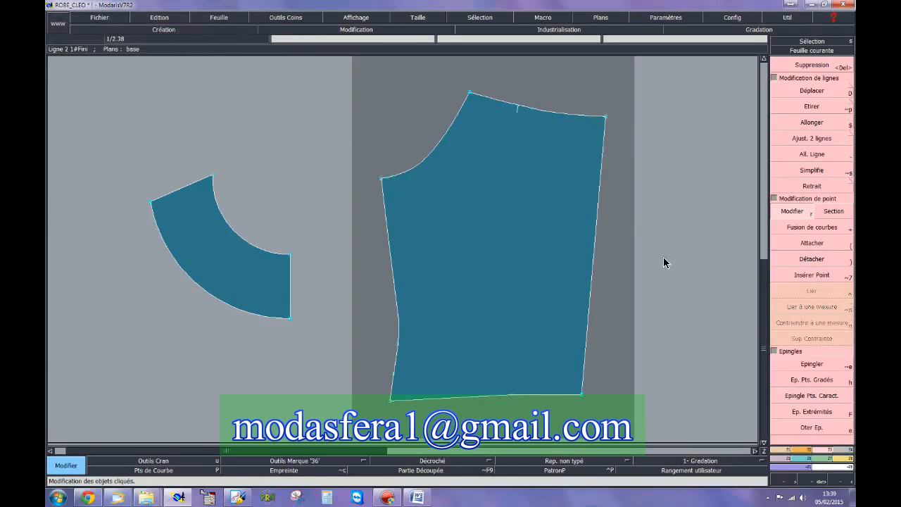
Step: Mirror the back bodice across its slanted centre edge, using the edge's two end points as the symmetry axis
click(783, 465)
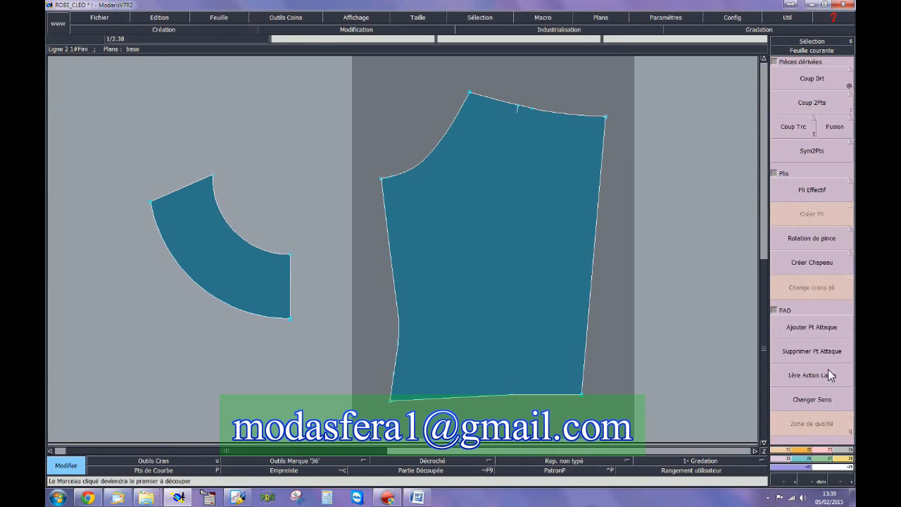
click(825, 146)
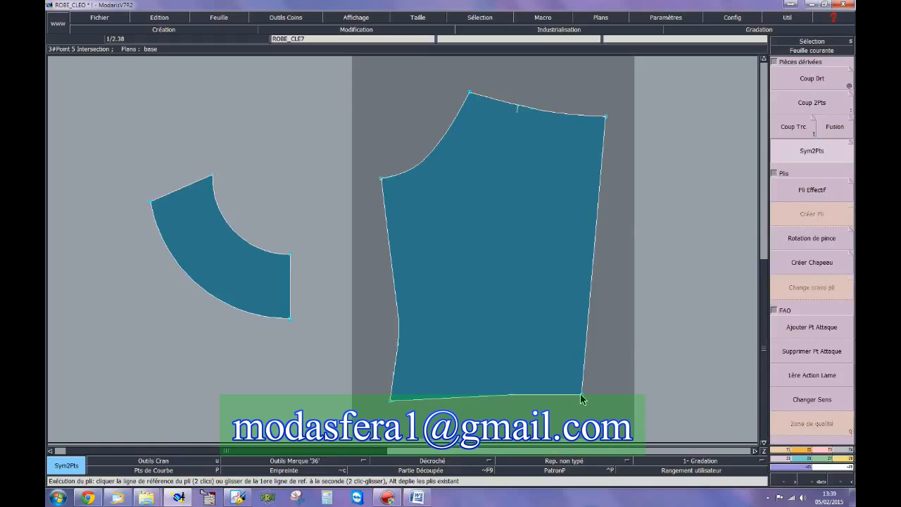
click(606, 116)
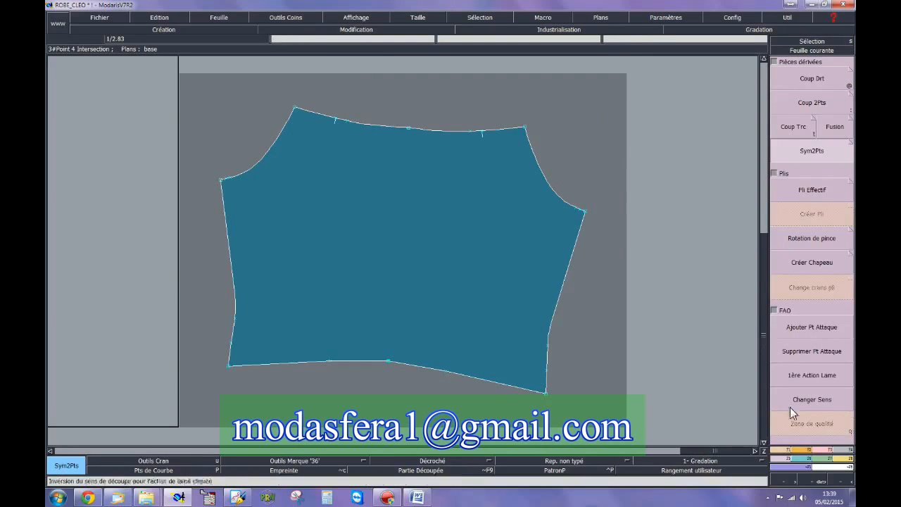
Step: Draw a Bézier hem curve on the mirrored back from one lower corner through the centre hem point to the other
click(779, 452)
click(818, 299)
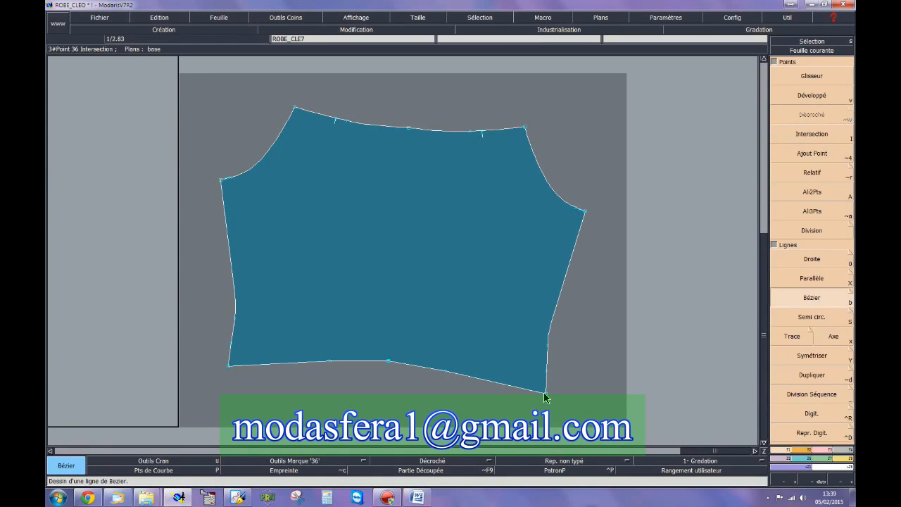
click(546, 393)
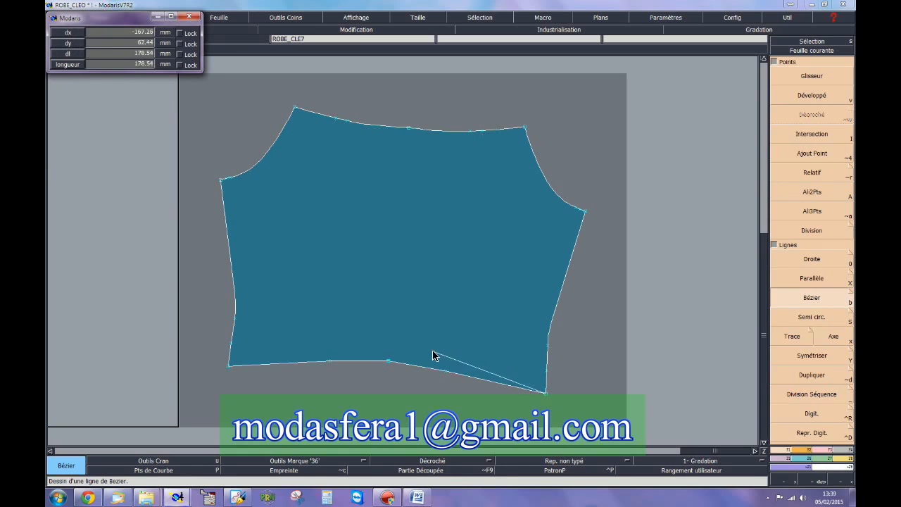
click(387, 360)
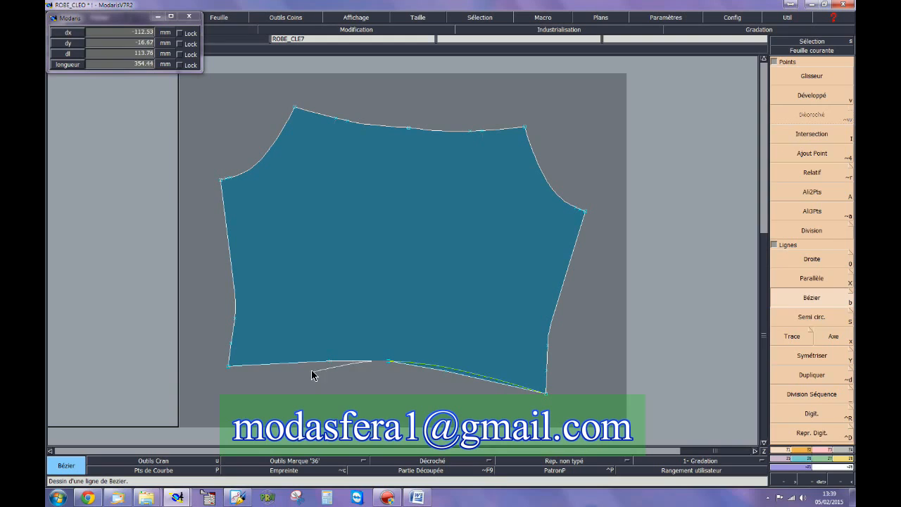
click(229, 366)
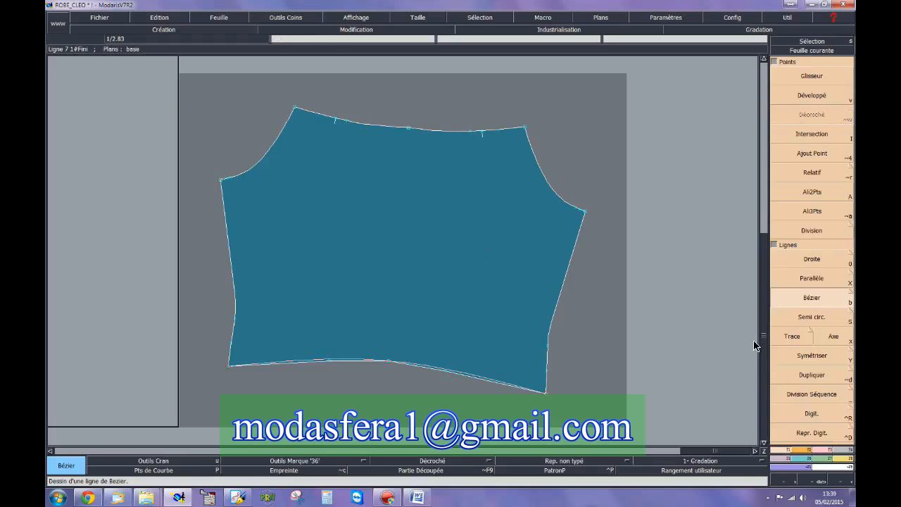
Step: Extract the mirrored back bodice bounded by the new curved hem as a separate finished piece and display it
click(847, 452)
click(788, 300)
click(403, 245)
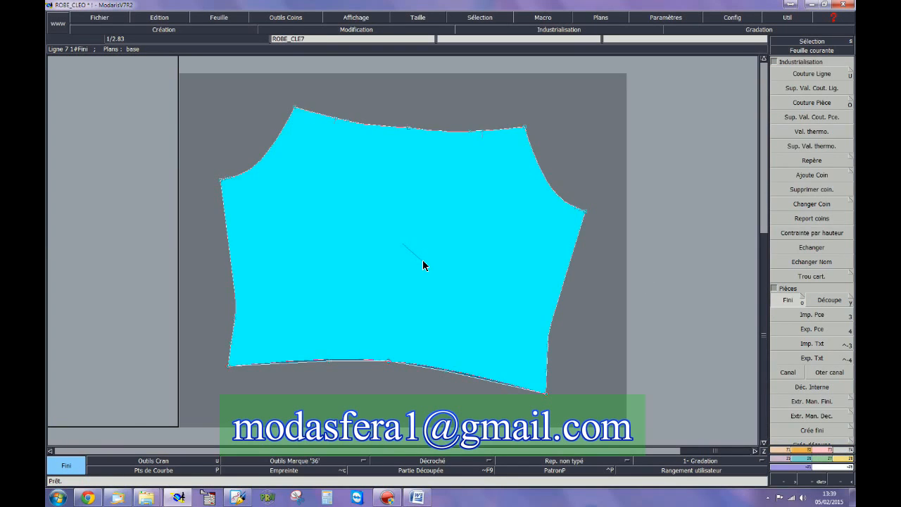
right_click(424, 263)
key(Page_Down)
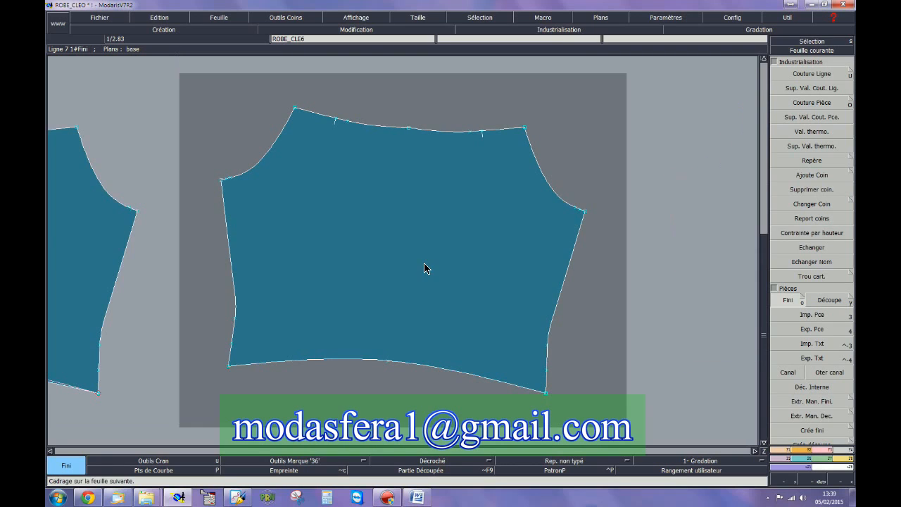
Step: Align the finished back piece's two hem corners horizontally with Rotation 2 points and turn the piece 180° so its neckline faces up
click(805, 451)
click(804, 331)
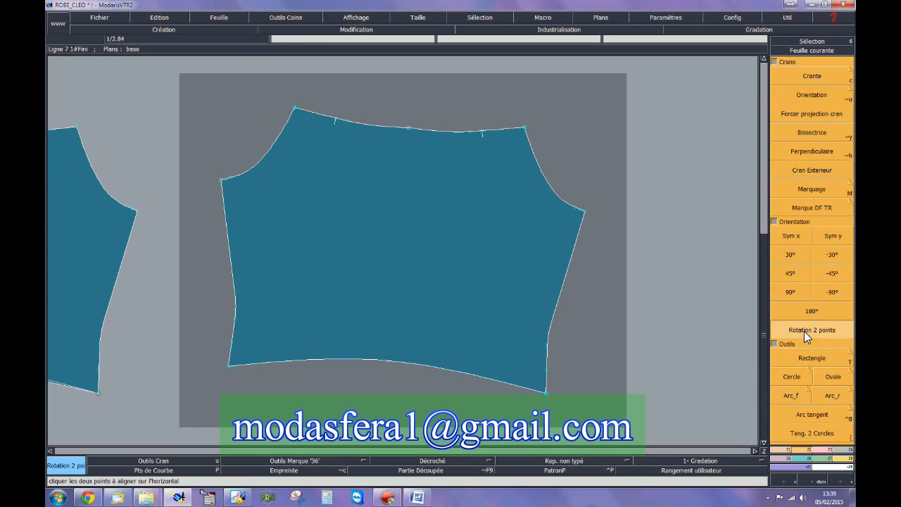
click(545, 392)
click(228, 366)
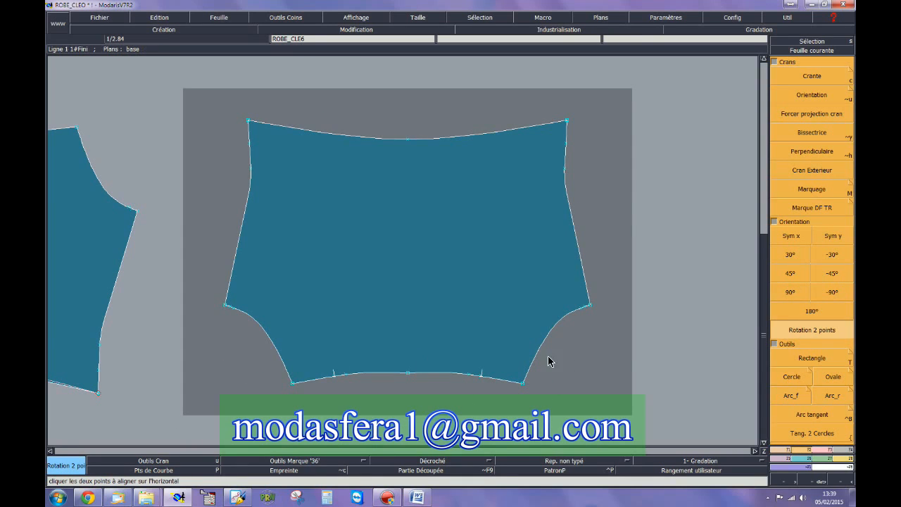
click(800, 314)
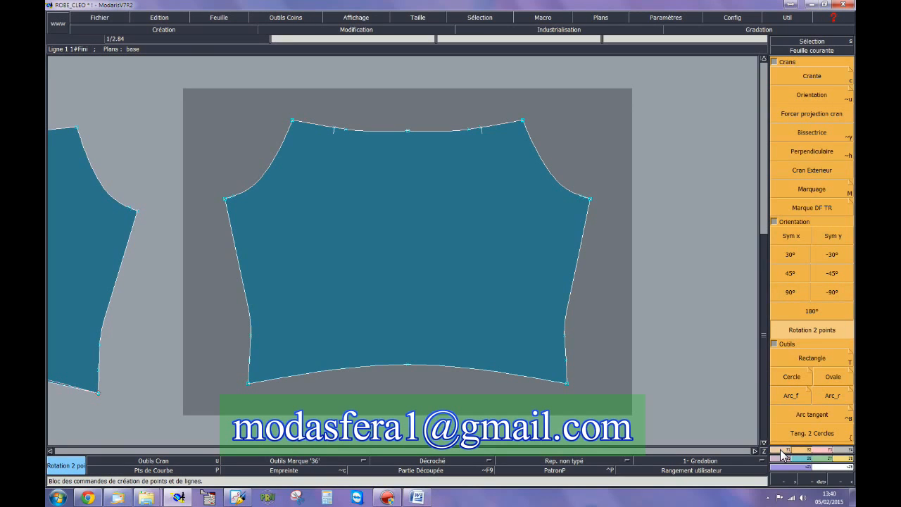
Step: Add notches at the centre of the back's hem and neckline, and merge the two neckline curves at their shared centre point
click(819, 76)
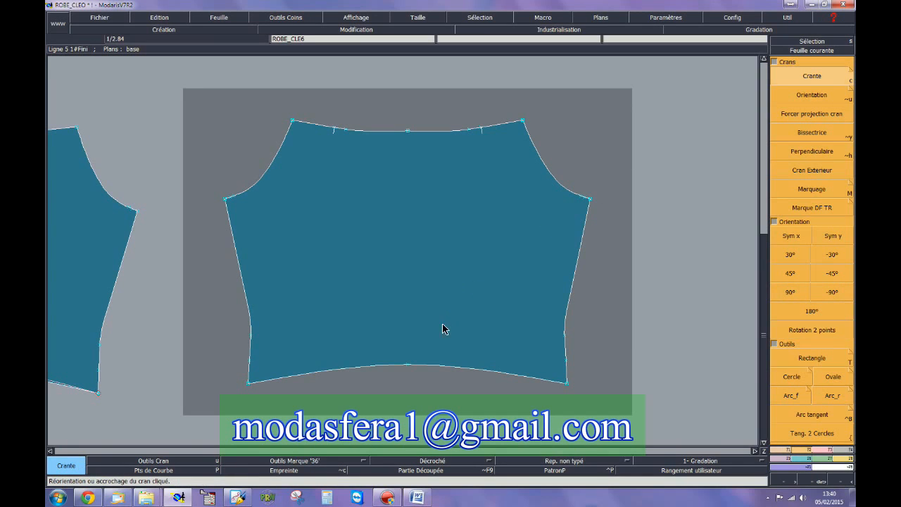
click(407, 364)
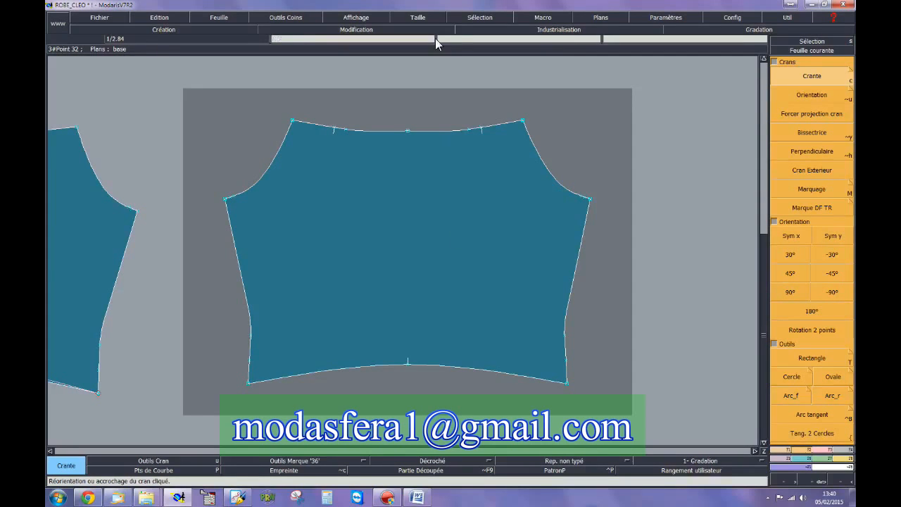
click(408, 134)
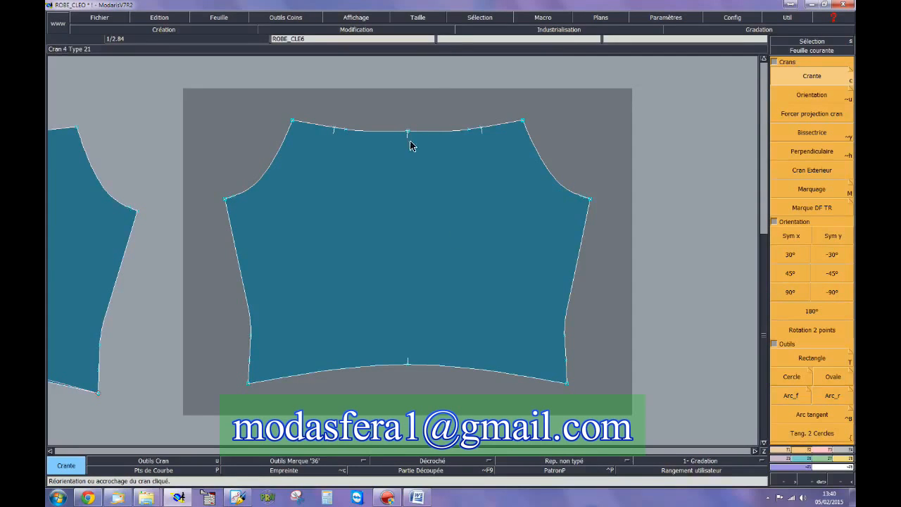
key(F2)
click(812, 226)
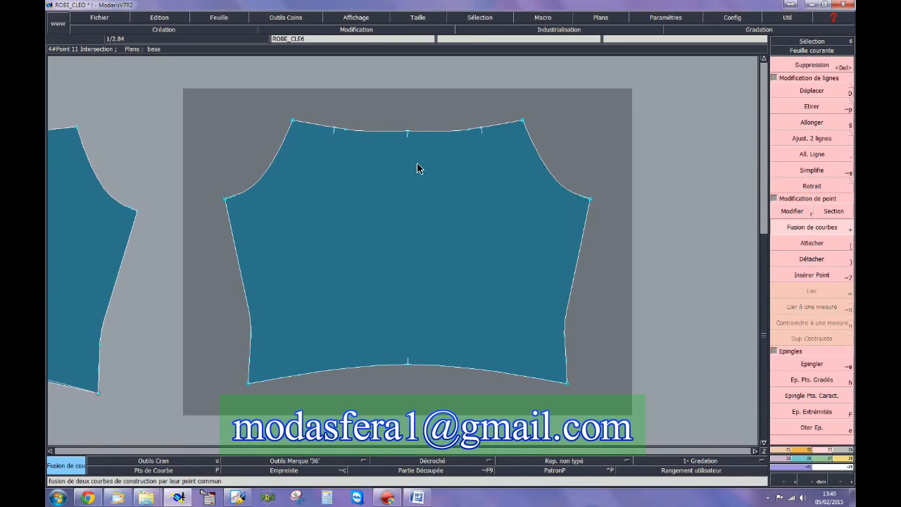
Step: Orient the back's centre neckline notch toward the centre point of the hem
key(F3)
click(812, 95)
click(409, 134)
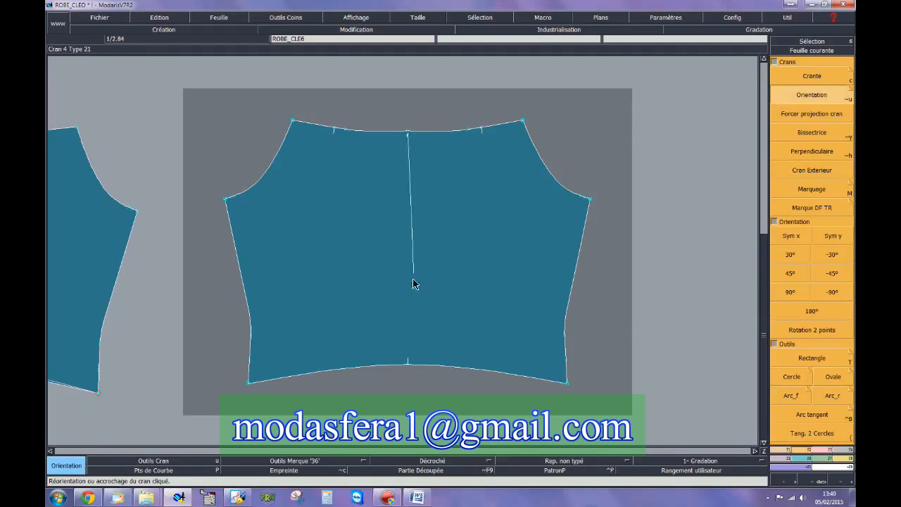
click(407, 365)
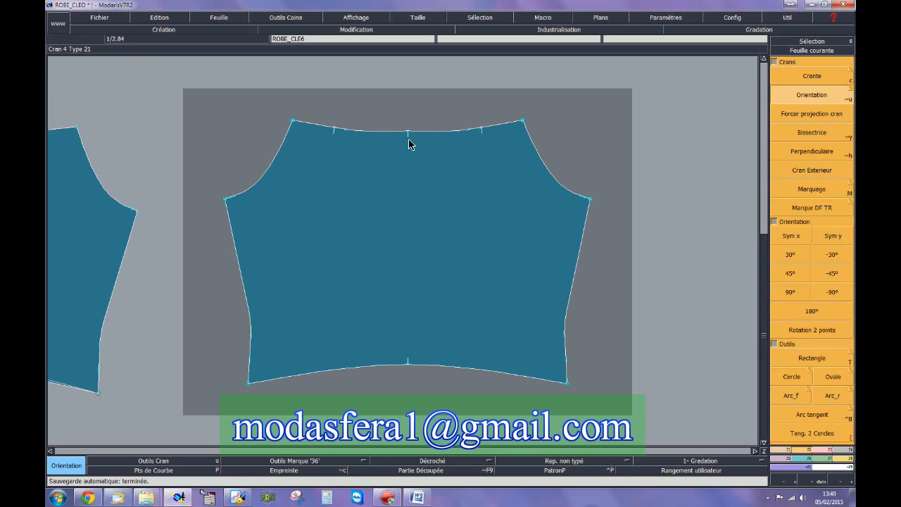
Step: Move the back's centre neckline point down by about 1.9 mm to smooth the curve
key(z)
drag(369, 111, 422, 157)
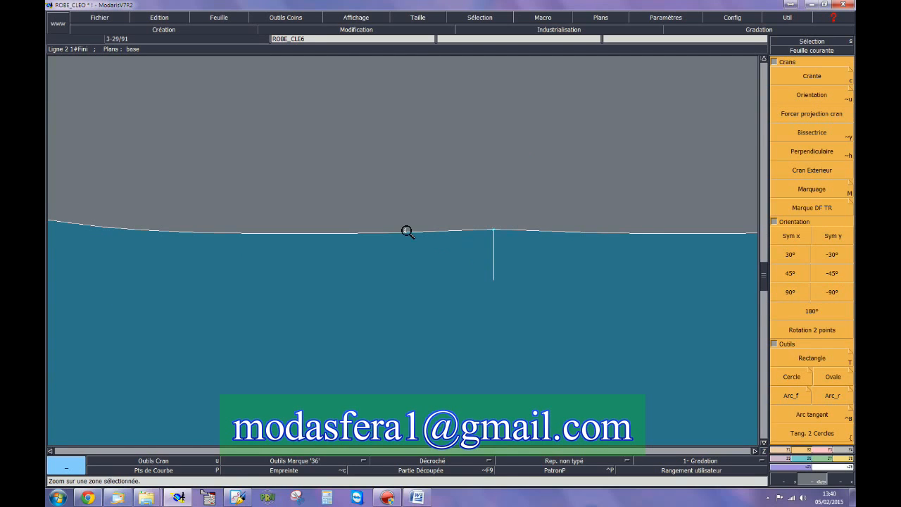
click(830, 458)
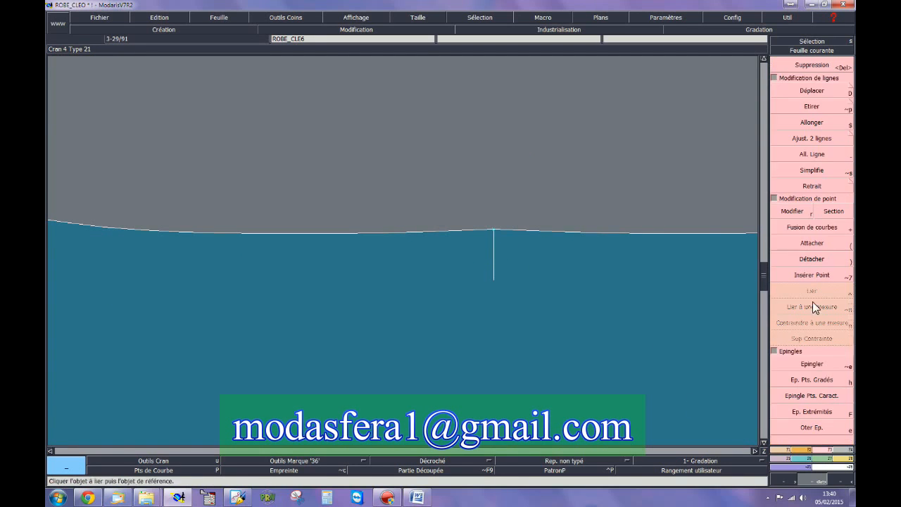
click(791, 211)
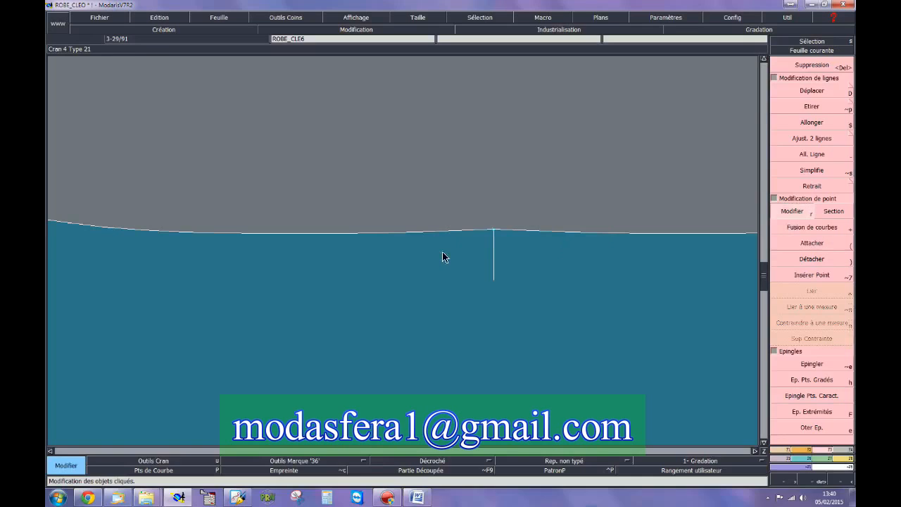
click(493, 233)
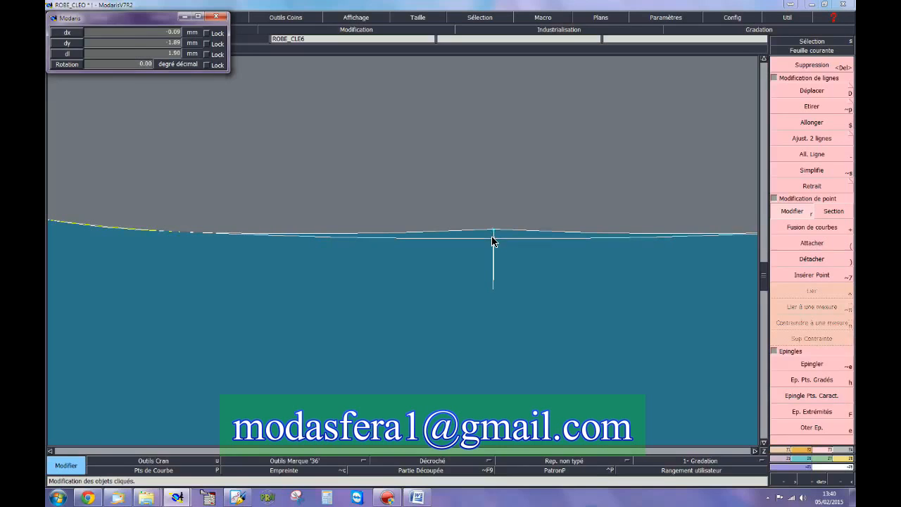
click(494, 240)
key(Escape)
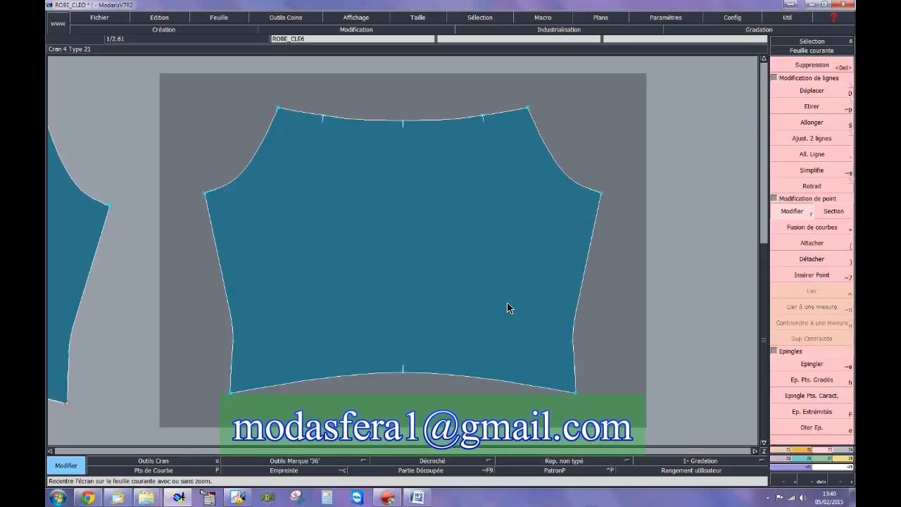
Step: Delete the superseded slanted back sheet and rearrange all remaining pattern sheets
key(Escape)
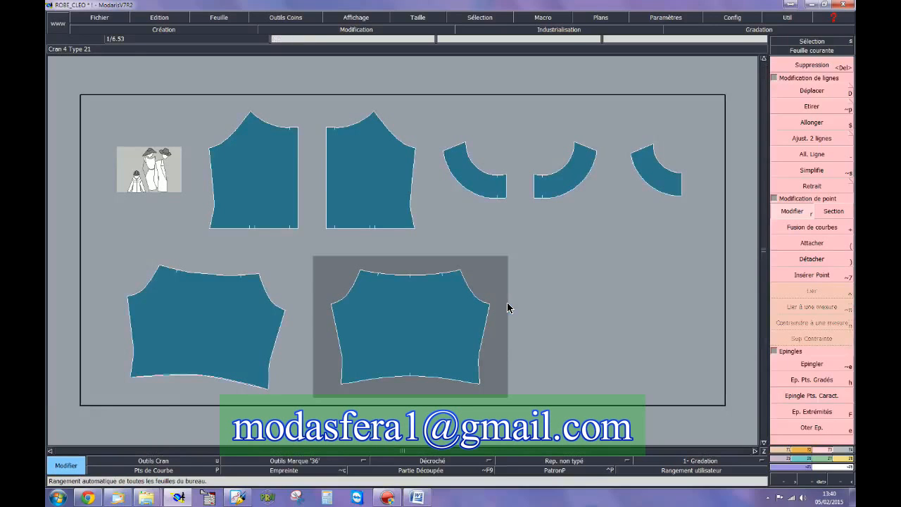
key(Delete)
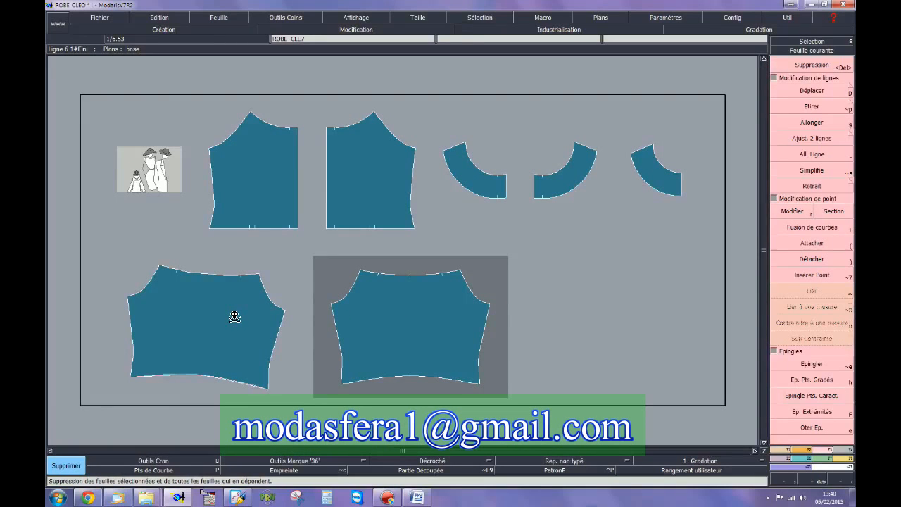
click(235, 316)
key(Escape)
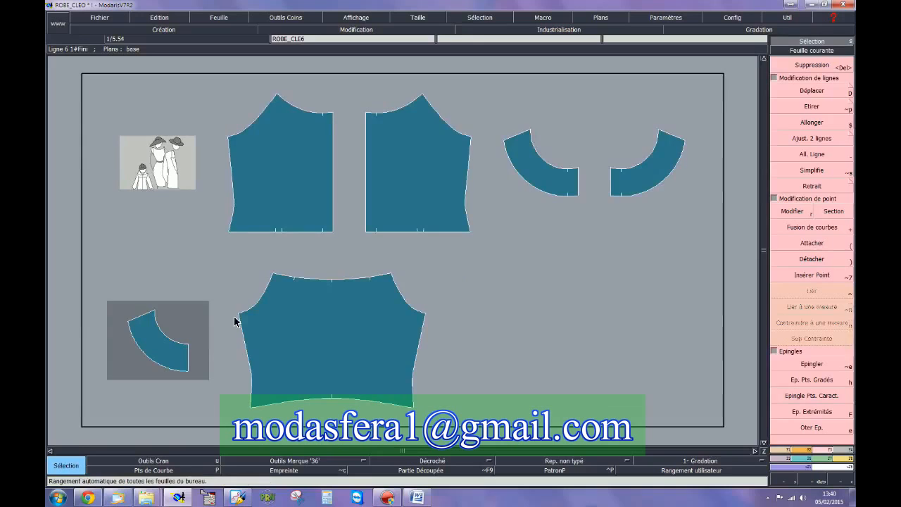
Step: Mirror the half back collar across its straight centre edge, using the edge's two end points as the symmetry axis
double_click(205, 360)
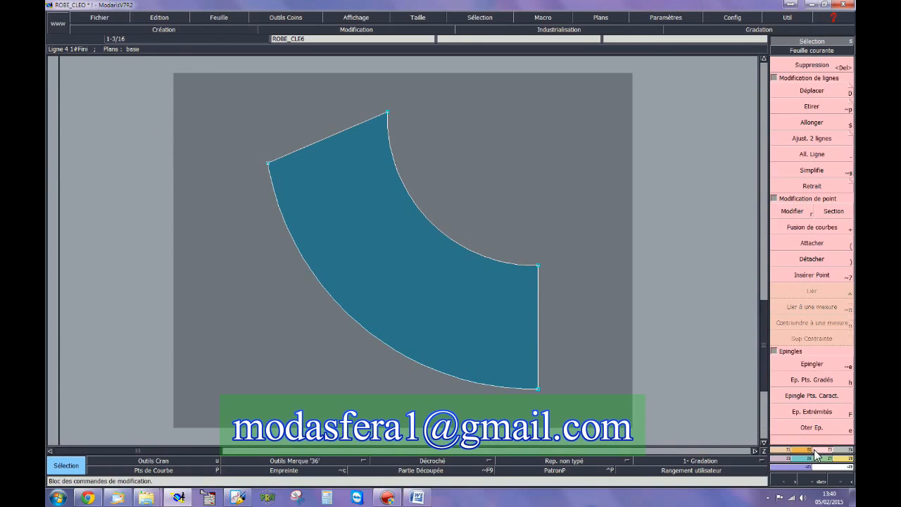
click(781, 457)
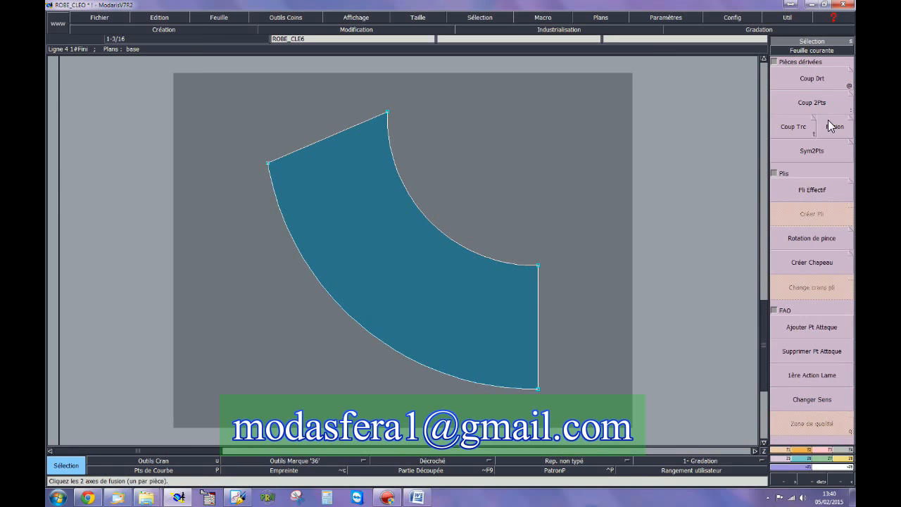
click(830, 129)
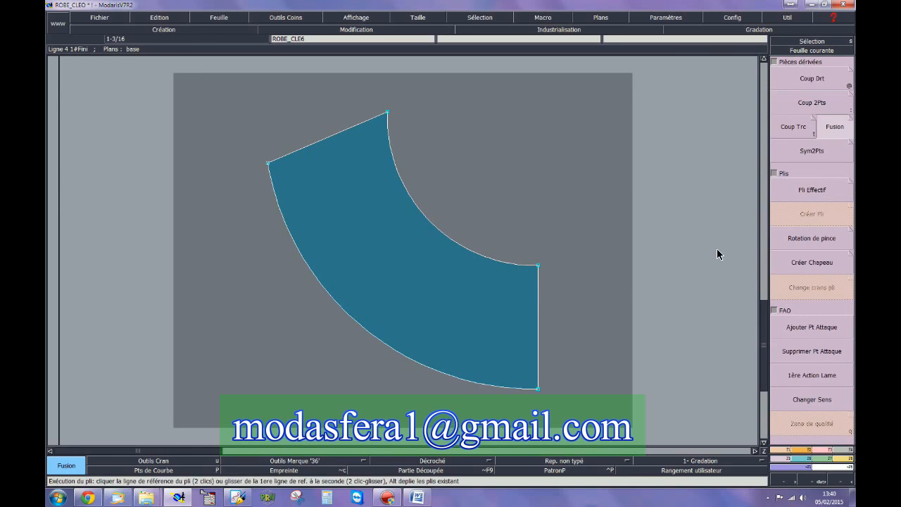
click(830, 153)
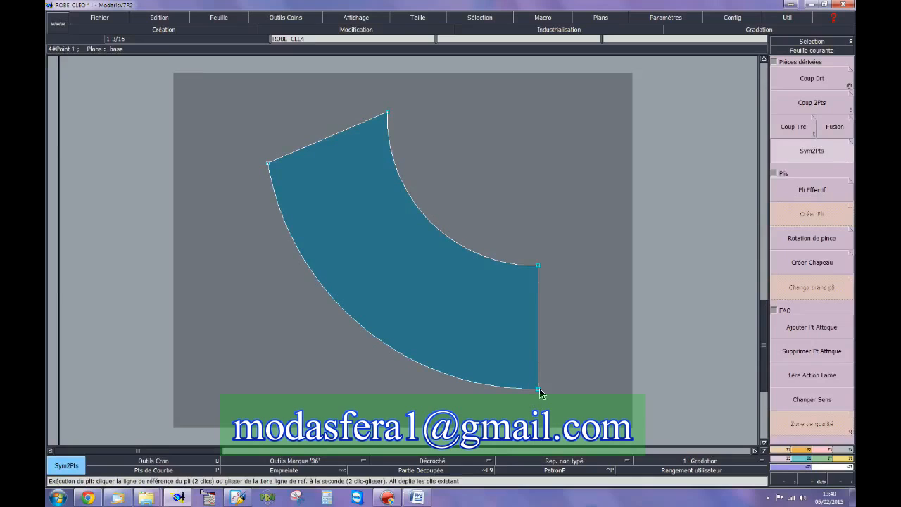
drag(539, 388, 538, 262)
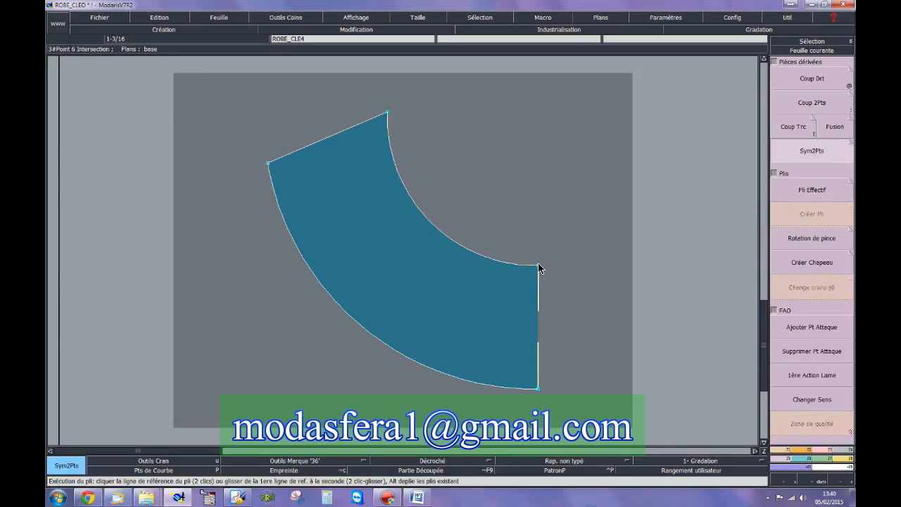
click(538, 266)
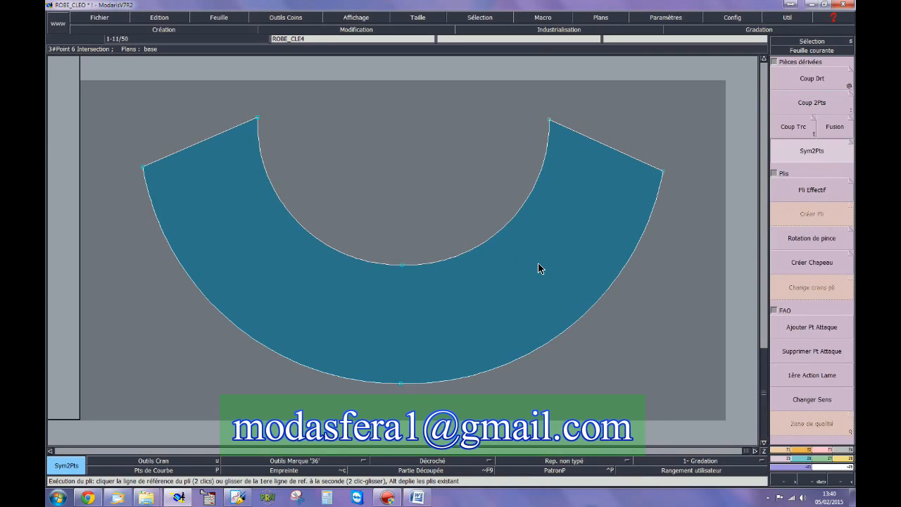
Step: Merge the full collar's inner and outer curves at their centre points and add a notch at each centre
click(821, 449)
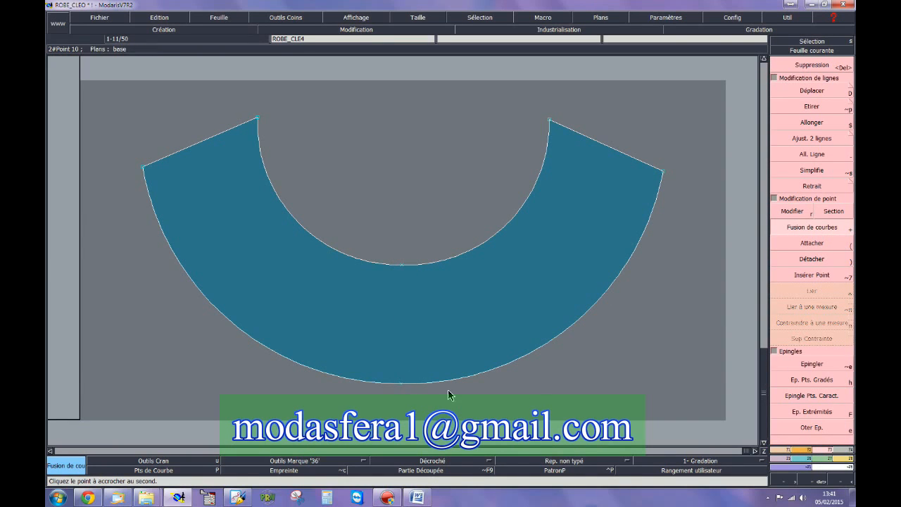
key(F4)
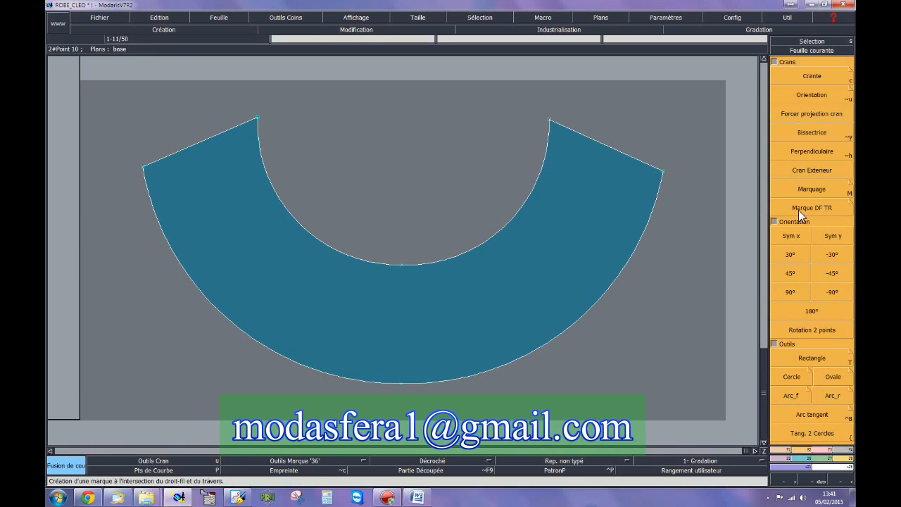
click(812, 75)
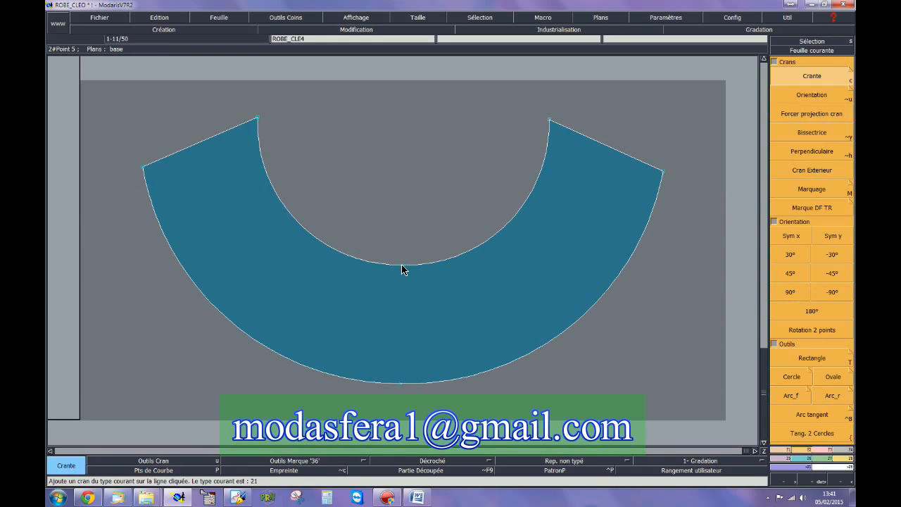
click(400, 382)
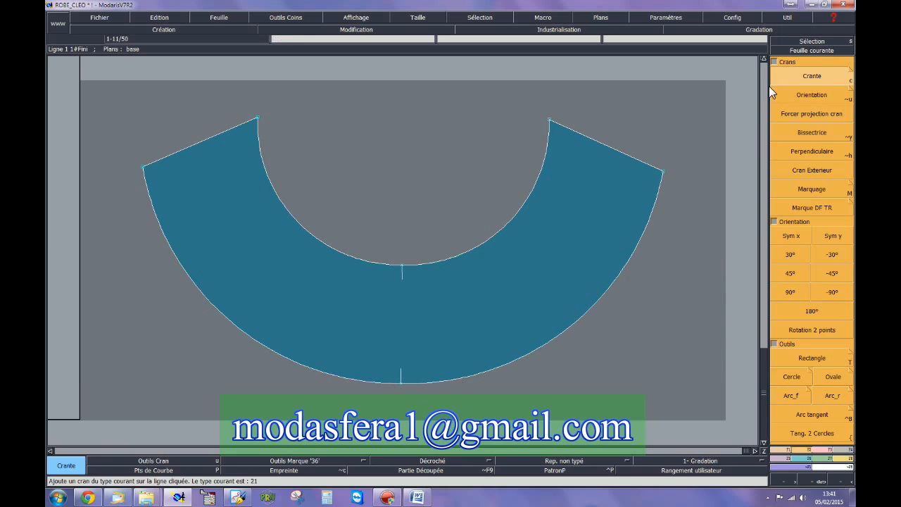
Step: Orient the collar's inner centre notch toward the outer centre point and rearrange all pattern sheets
click(799, 95)
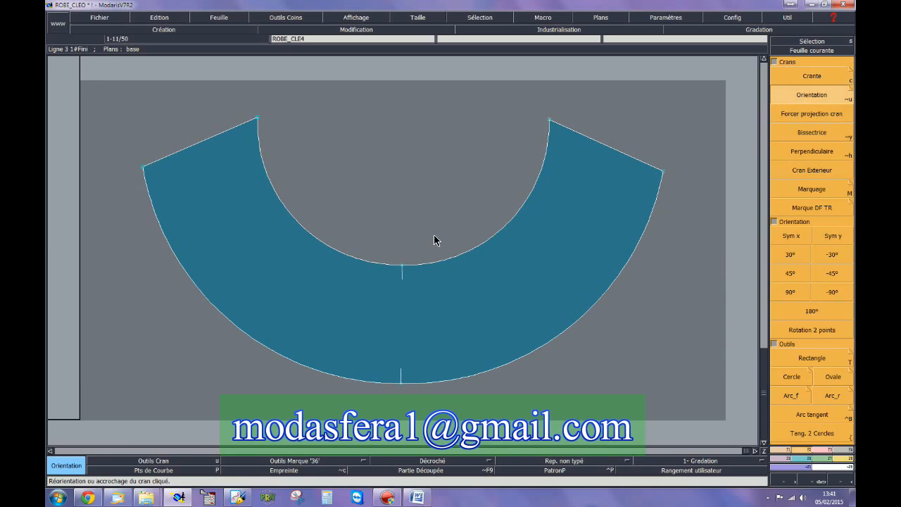
click(400, 268)
click(399, 383)
key(j)
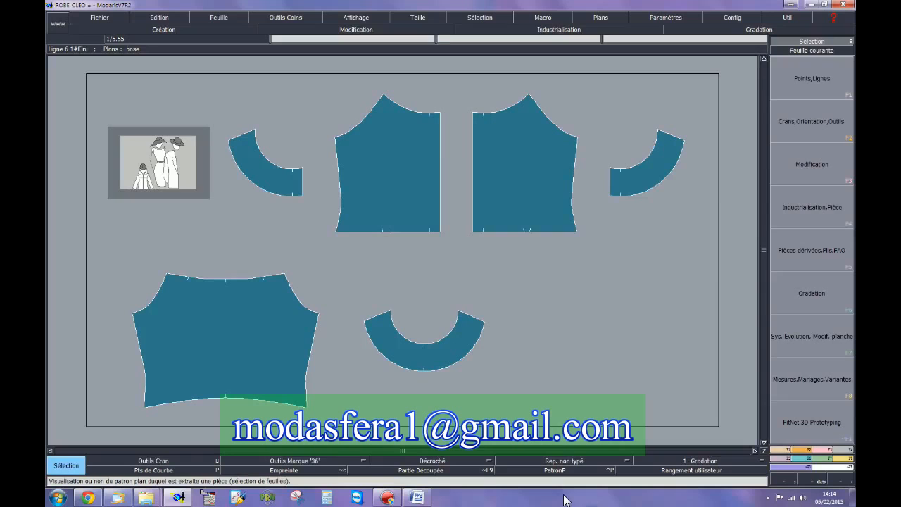
Step: Delete the intermediate closure marks in the front piece's double column, keeping only the top and bottom pairs
key(Return)
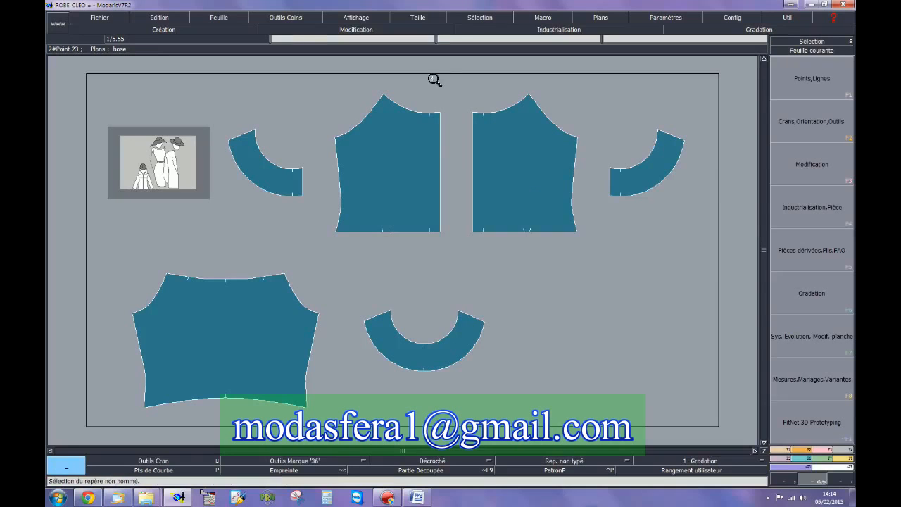
drag(403, 96, 507, 248)
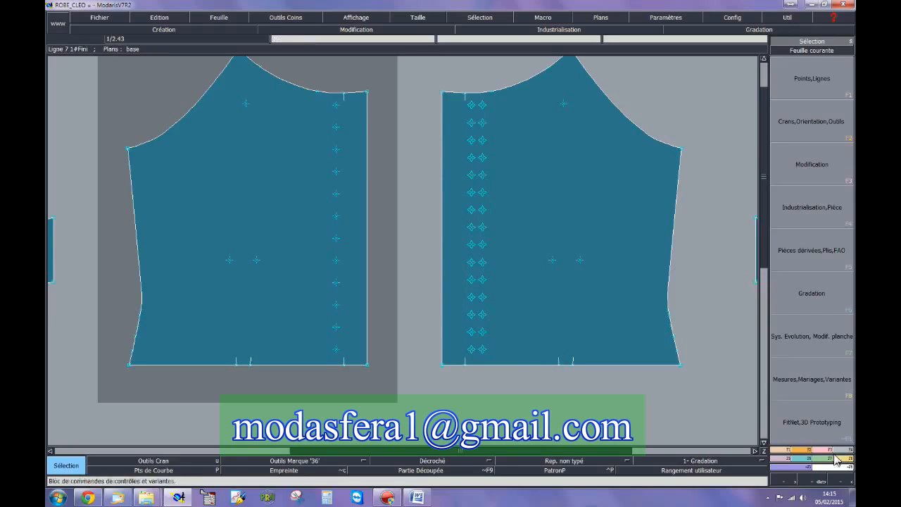
click(820, 176)
click(814, 66)
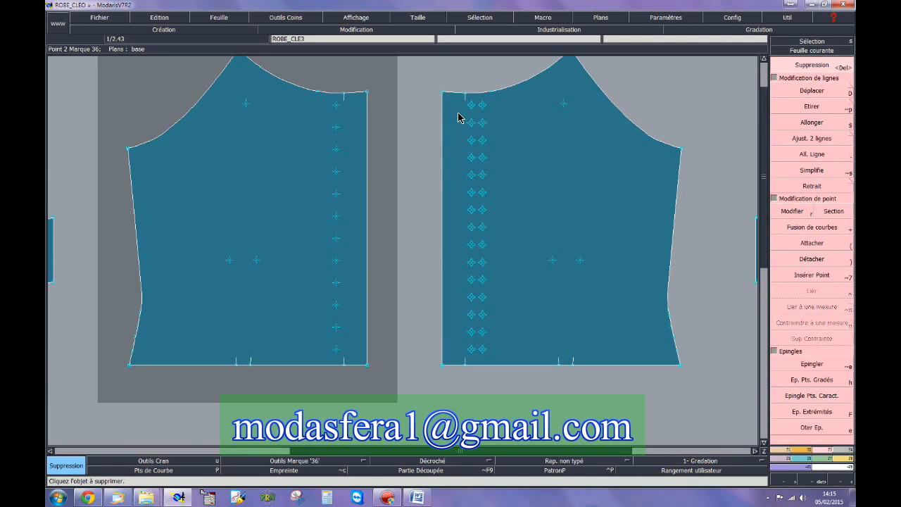
click(507, 338)
click(471, 247)
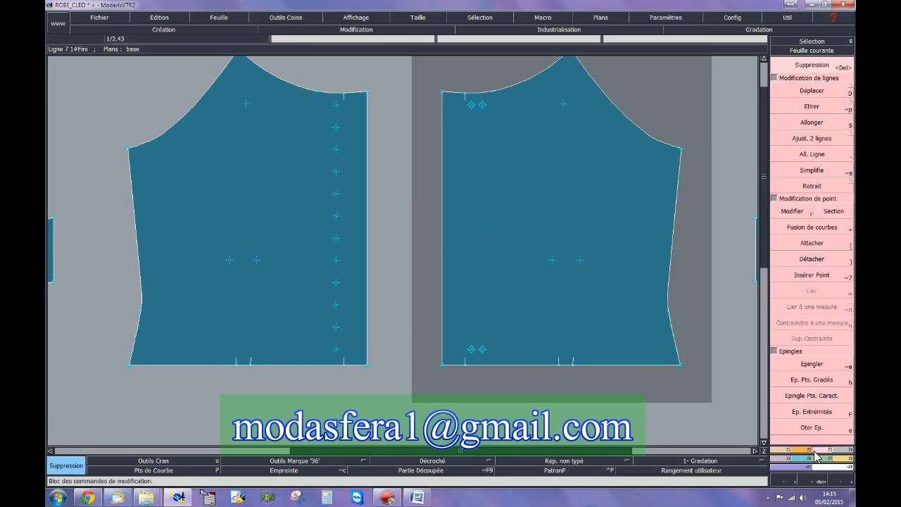
Step: Divide both closure columns of the front piece into 11 equal segments between their bottom and top marks, and display all sheets rearranged
click(784, 454)
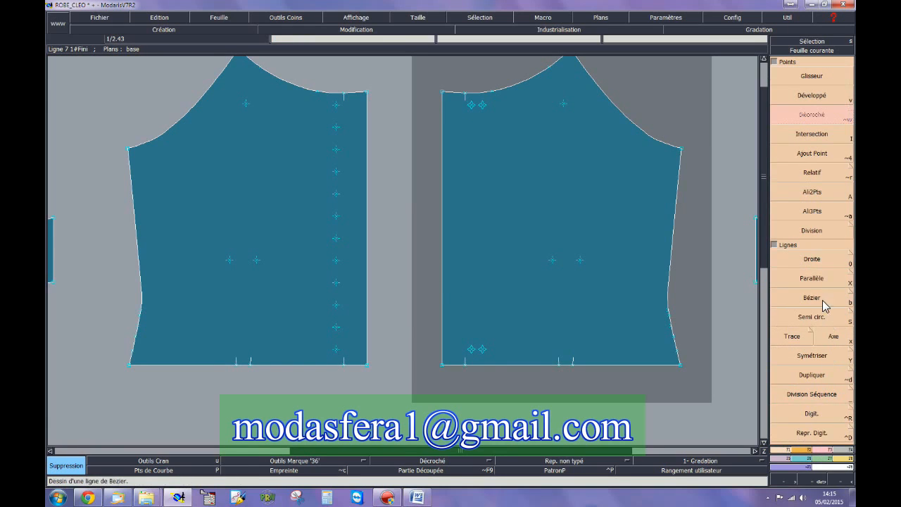
click(816, 231)
click(471, 349)
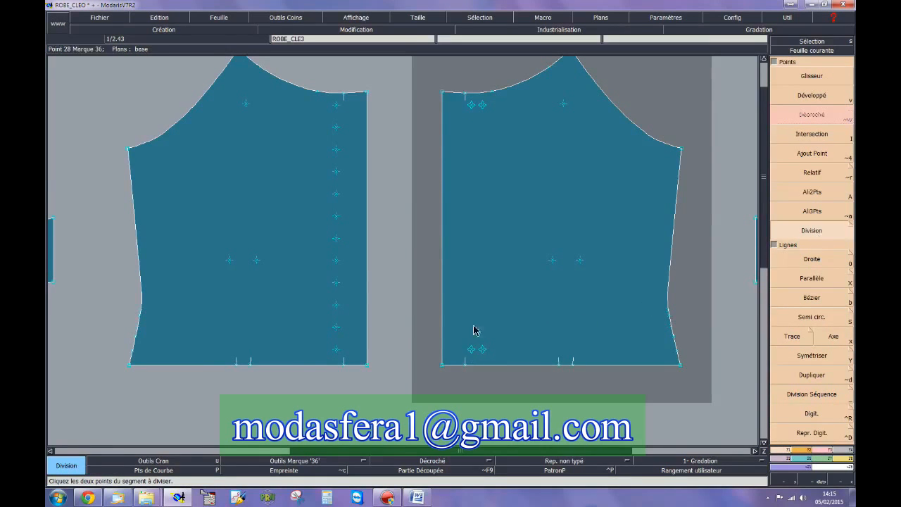
click(472, 106)
text(11)
key(Return)
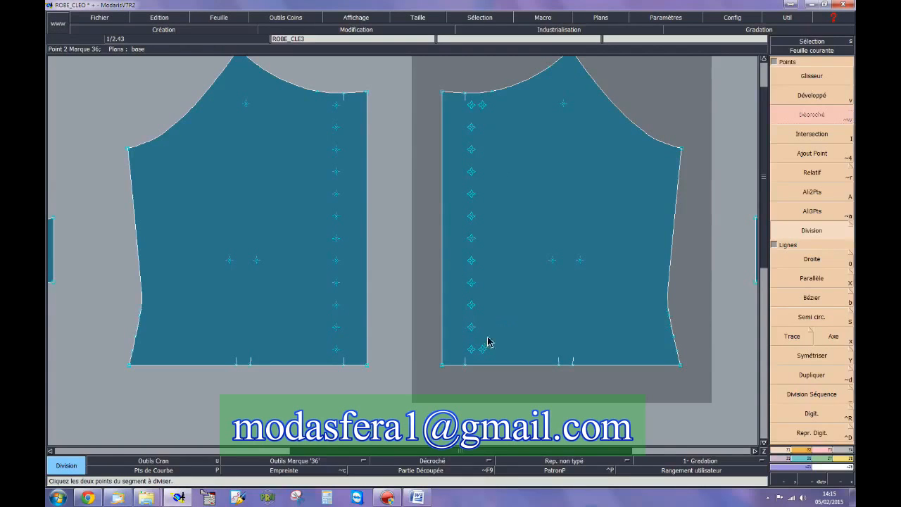
click(483, 105)
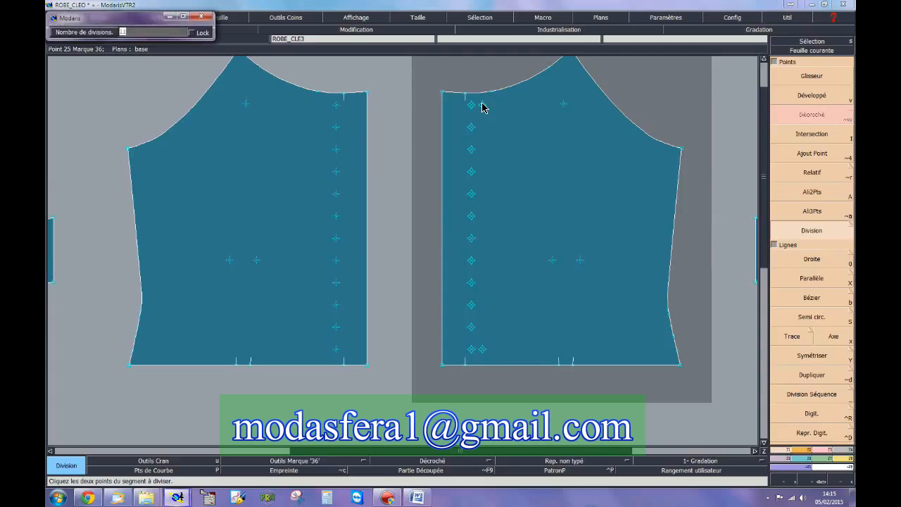
key(Return)
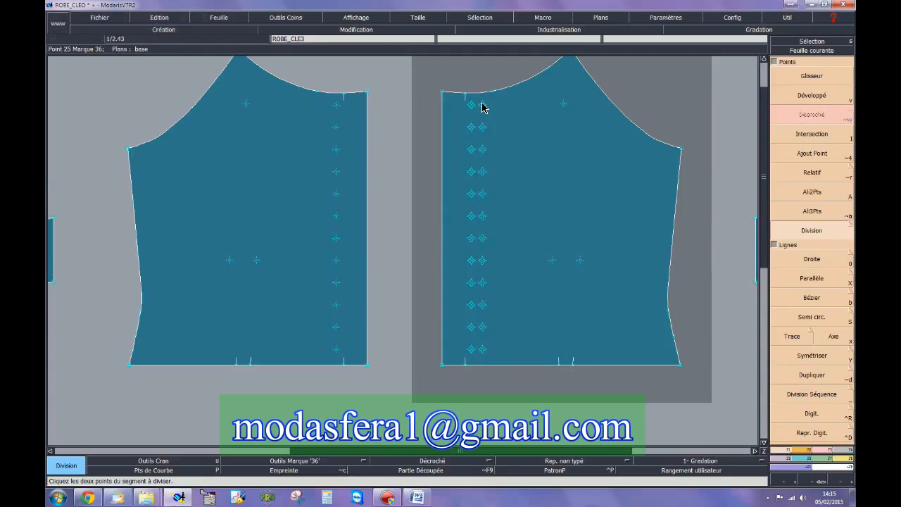
key(F9)
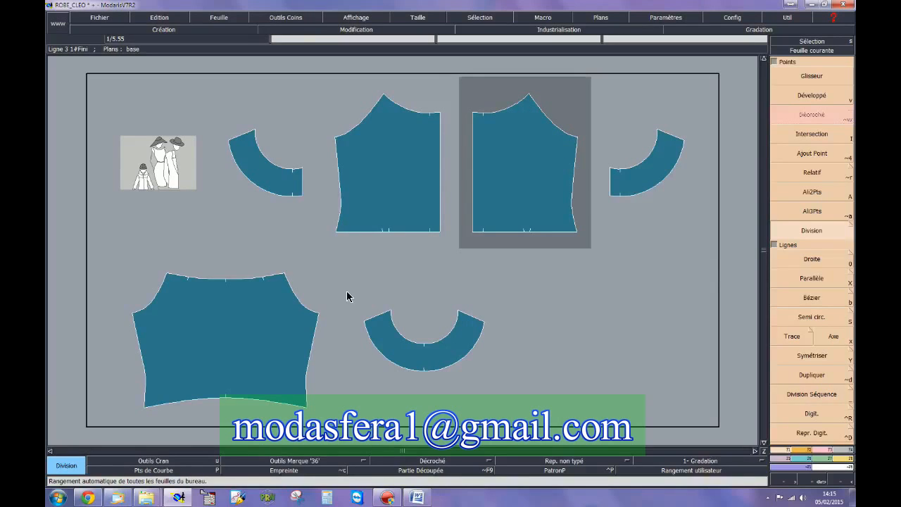
Step: Measure the curved hem length of the full back piece between its two lower side corners
click(321, 384)
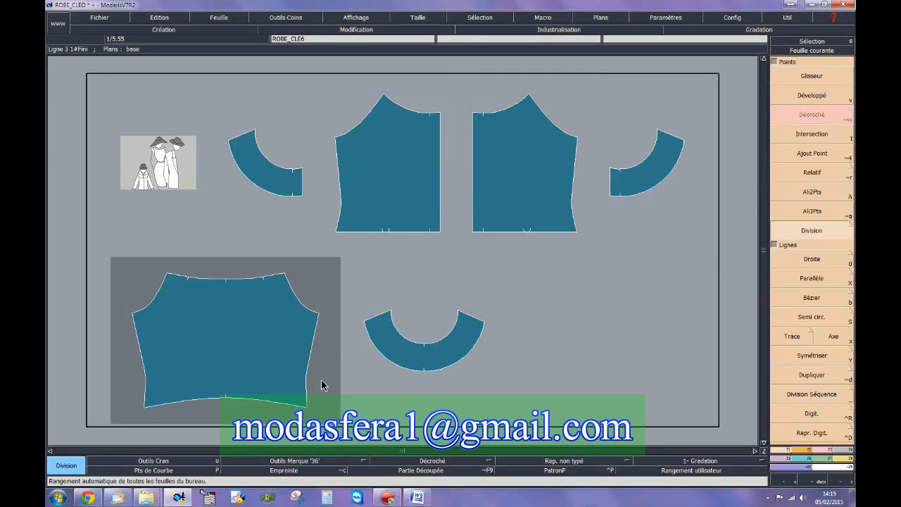
key(Home)
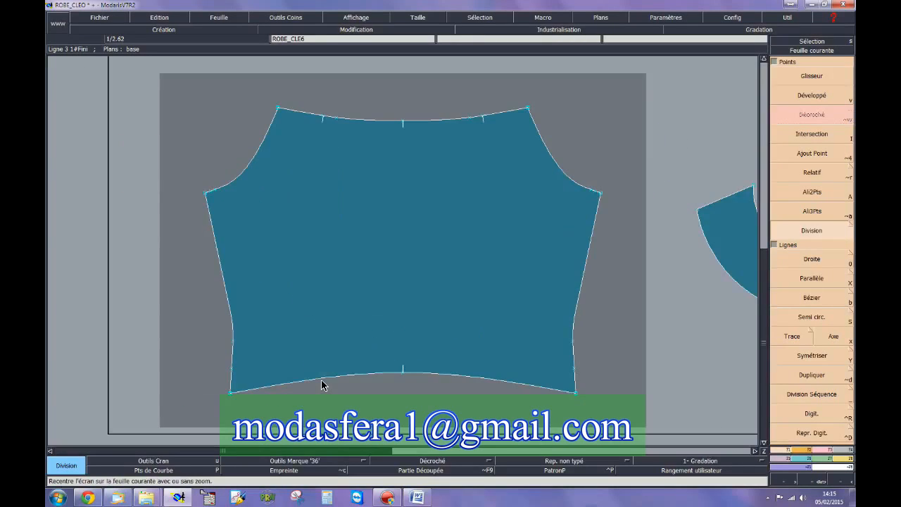
click(849, 458)
click(794, 88)
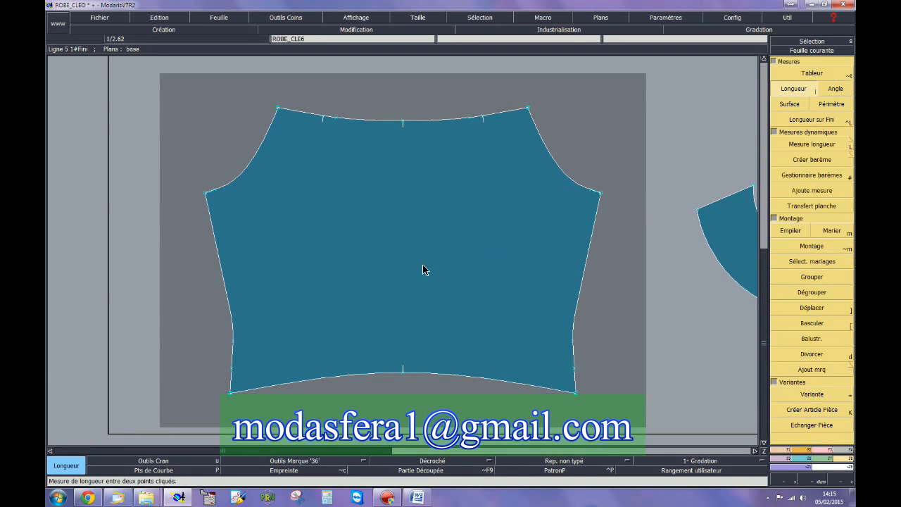
click(231, 392)
click(577, 398)
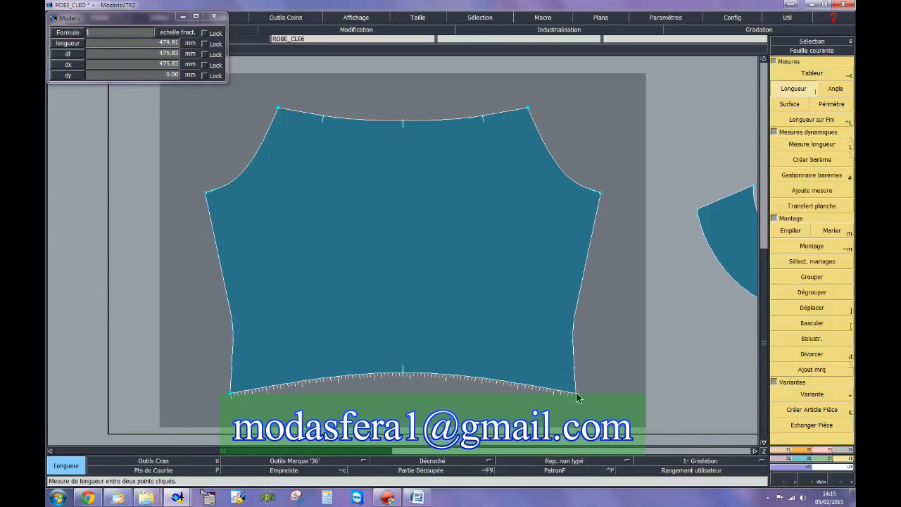
key(Escape)
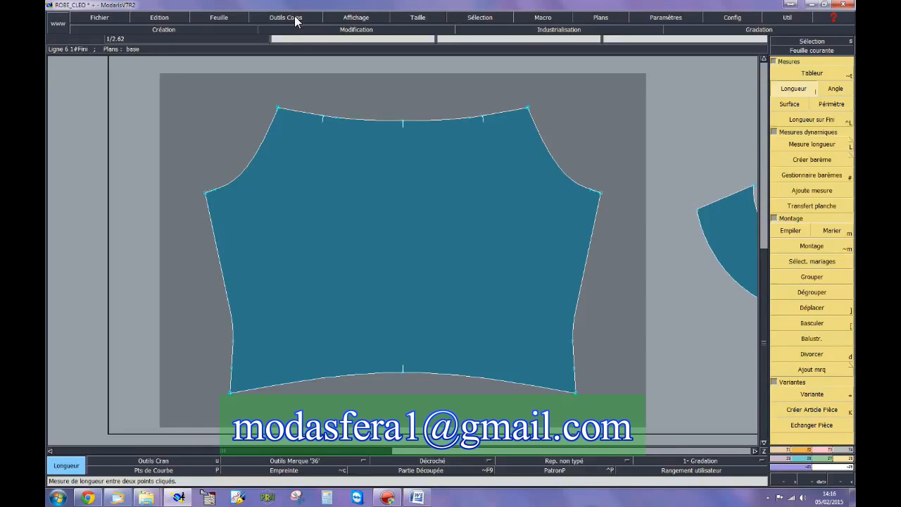
Step: Create a new empty sheet and draw a horizontal straight line 305.60 mm long on it
click(225, 18)
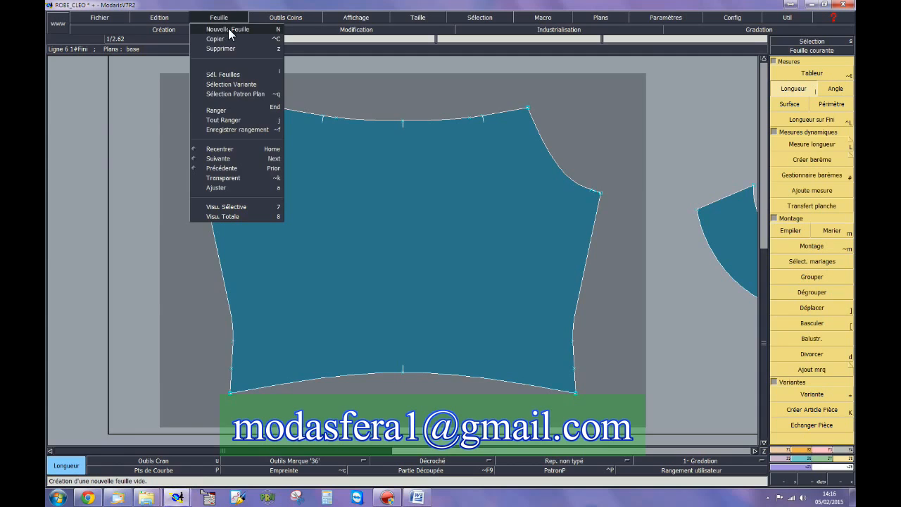
click(228, 28)
click(388, 237)
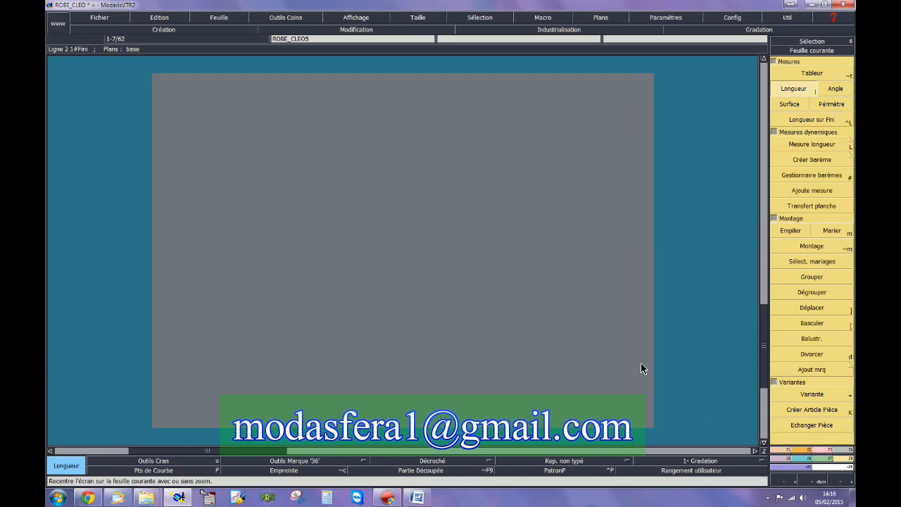
click(781, 452)
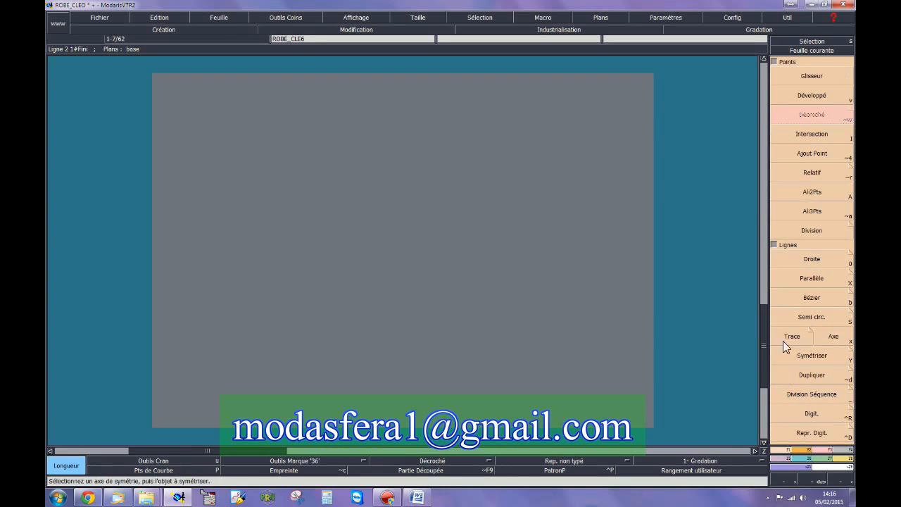
click(791, 259)
click(221, 243)
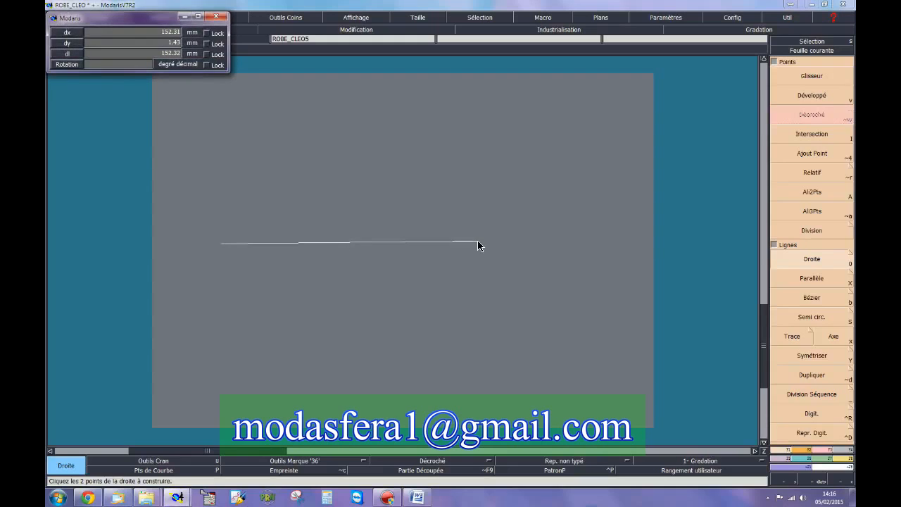
key(Down)
text(305.60)
key(Return)
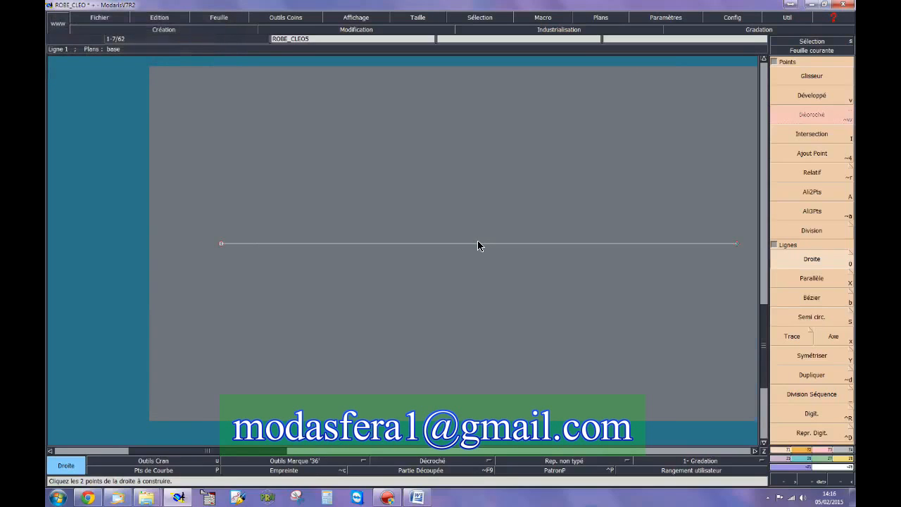
key(Home)
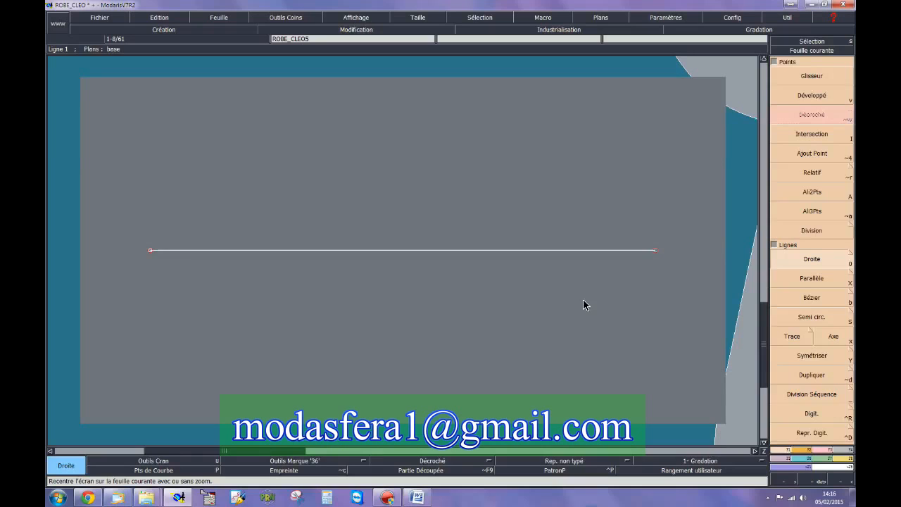
Step: Start an arc by radius centred on the right end point of the straight line
click(808, 450)
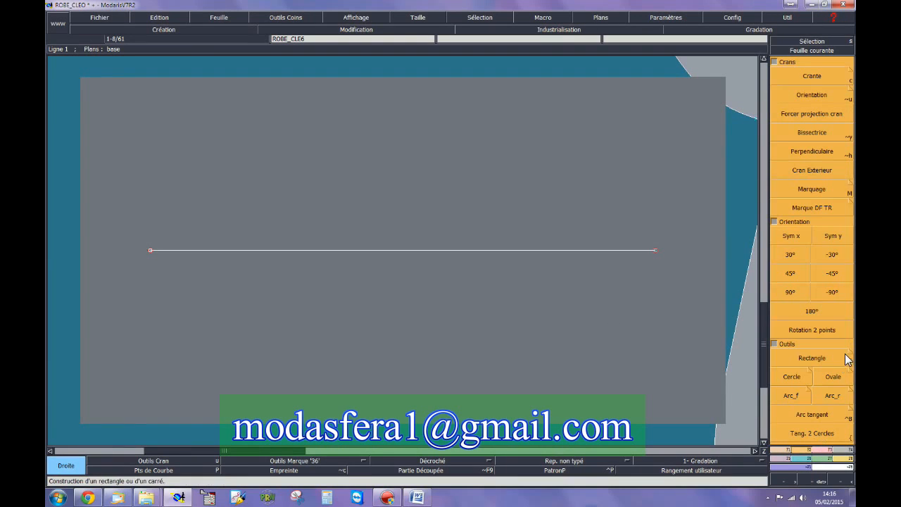
click(834, 396)
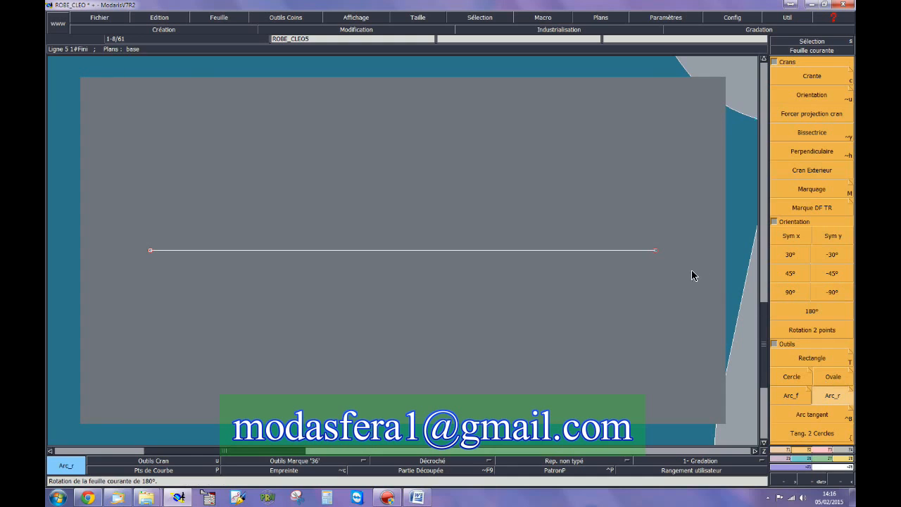
click(656, 250)
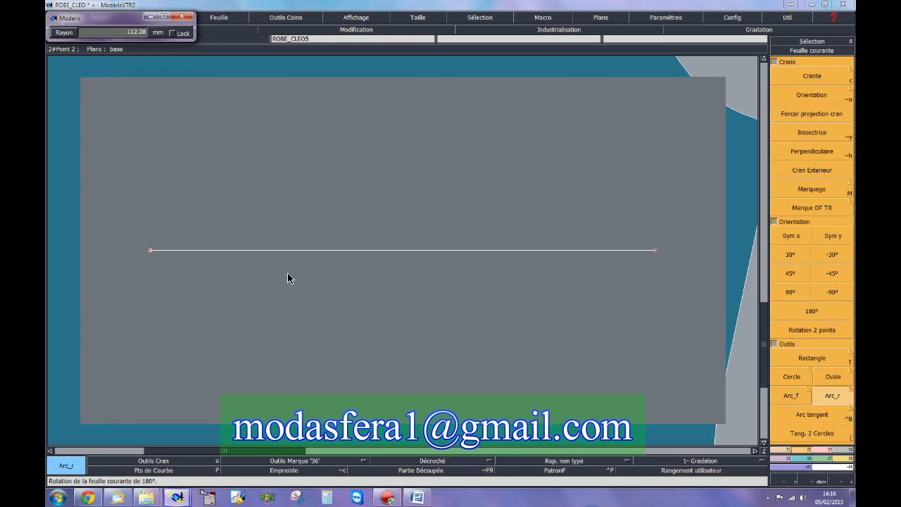
key(BackSpace)
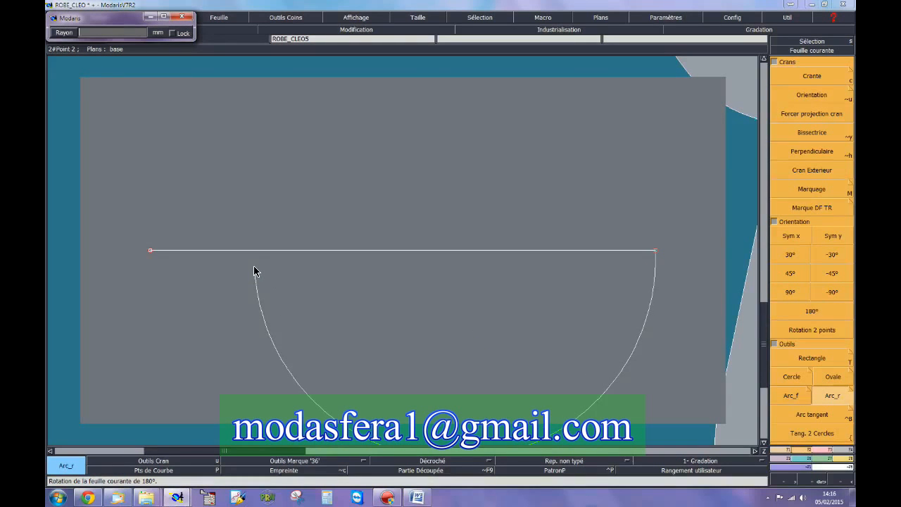